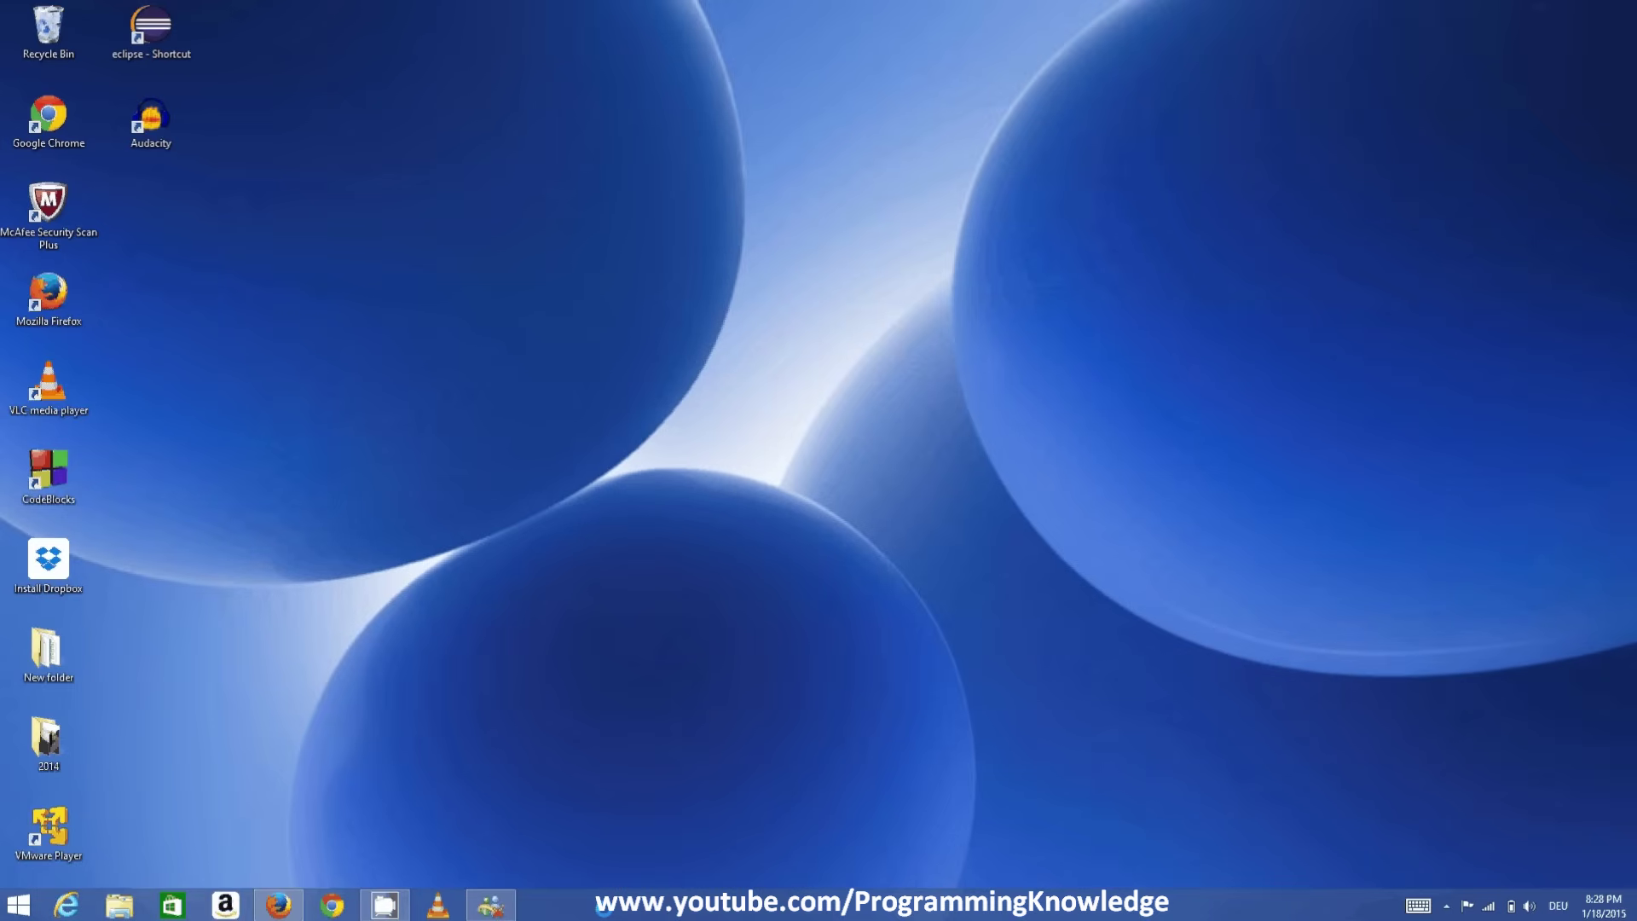
# Step: Open Firefox and run a Google search for 'java jdk', accepting the spelling correction
pyautogui.click(278, 904)
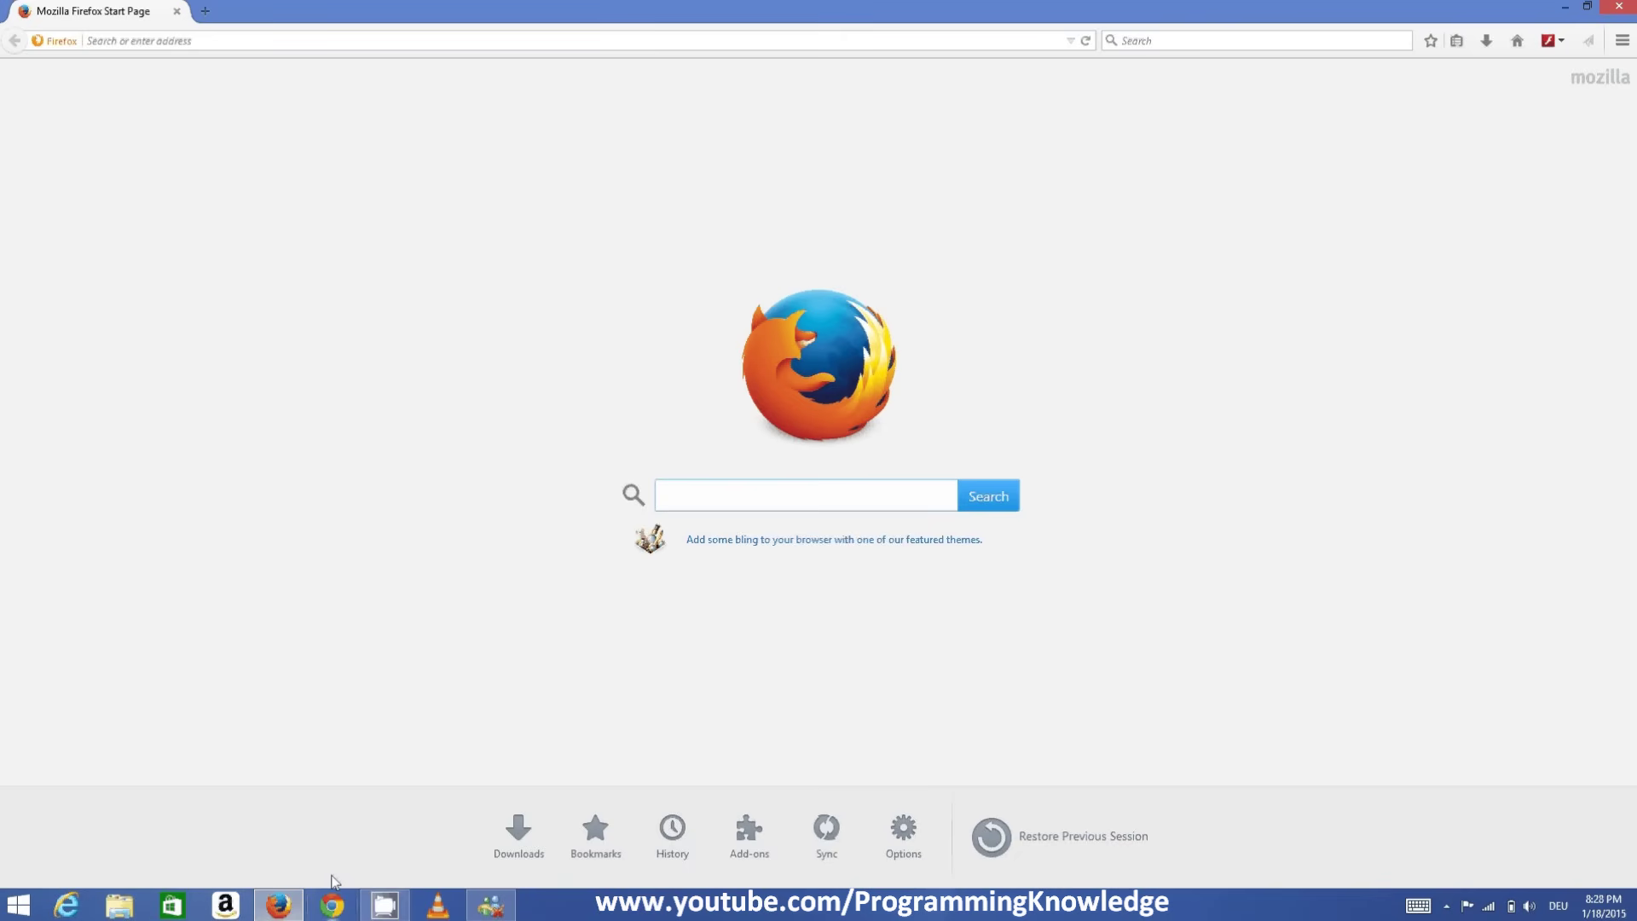
pyautogui.click(692, 492)
pyautogui.write('java jdk')
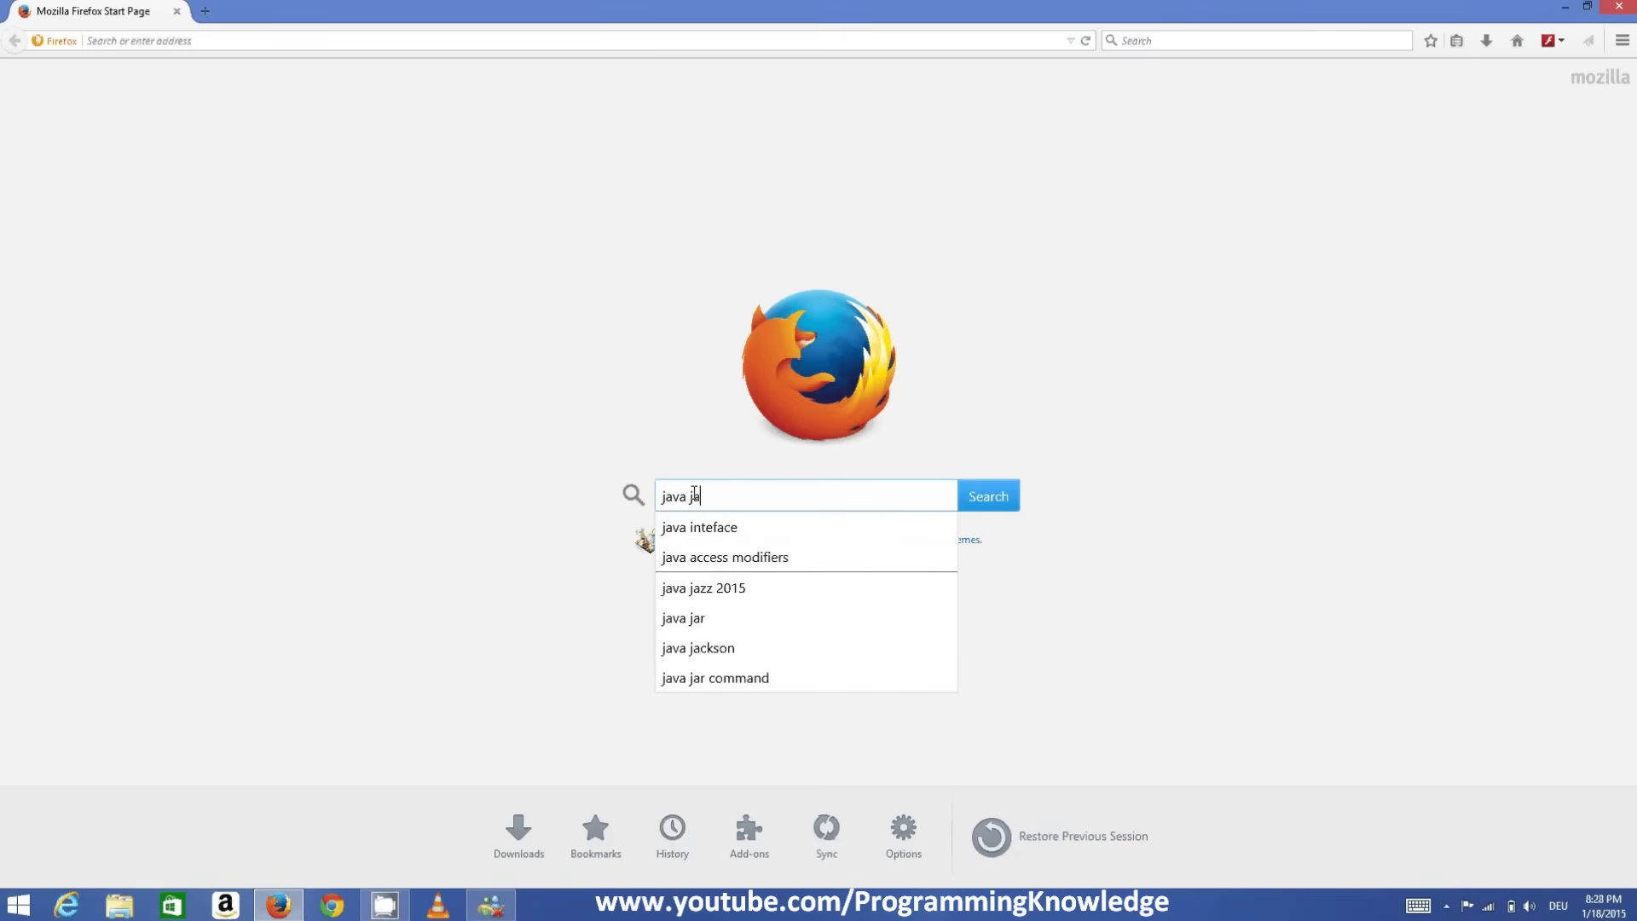
pyautogui.press('BackSpace')
pyautogui.press('BackSpace')
pyautogui.write('ak')
pyautogui.press('Return')
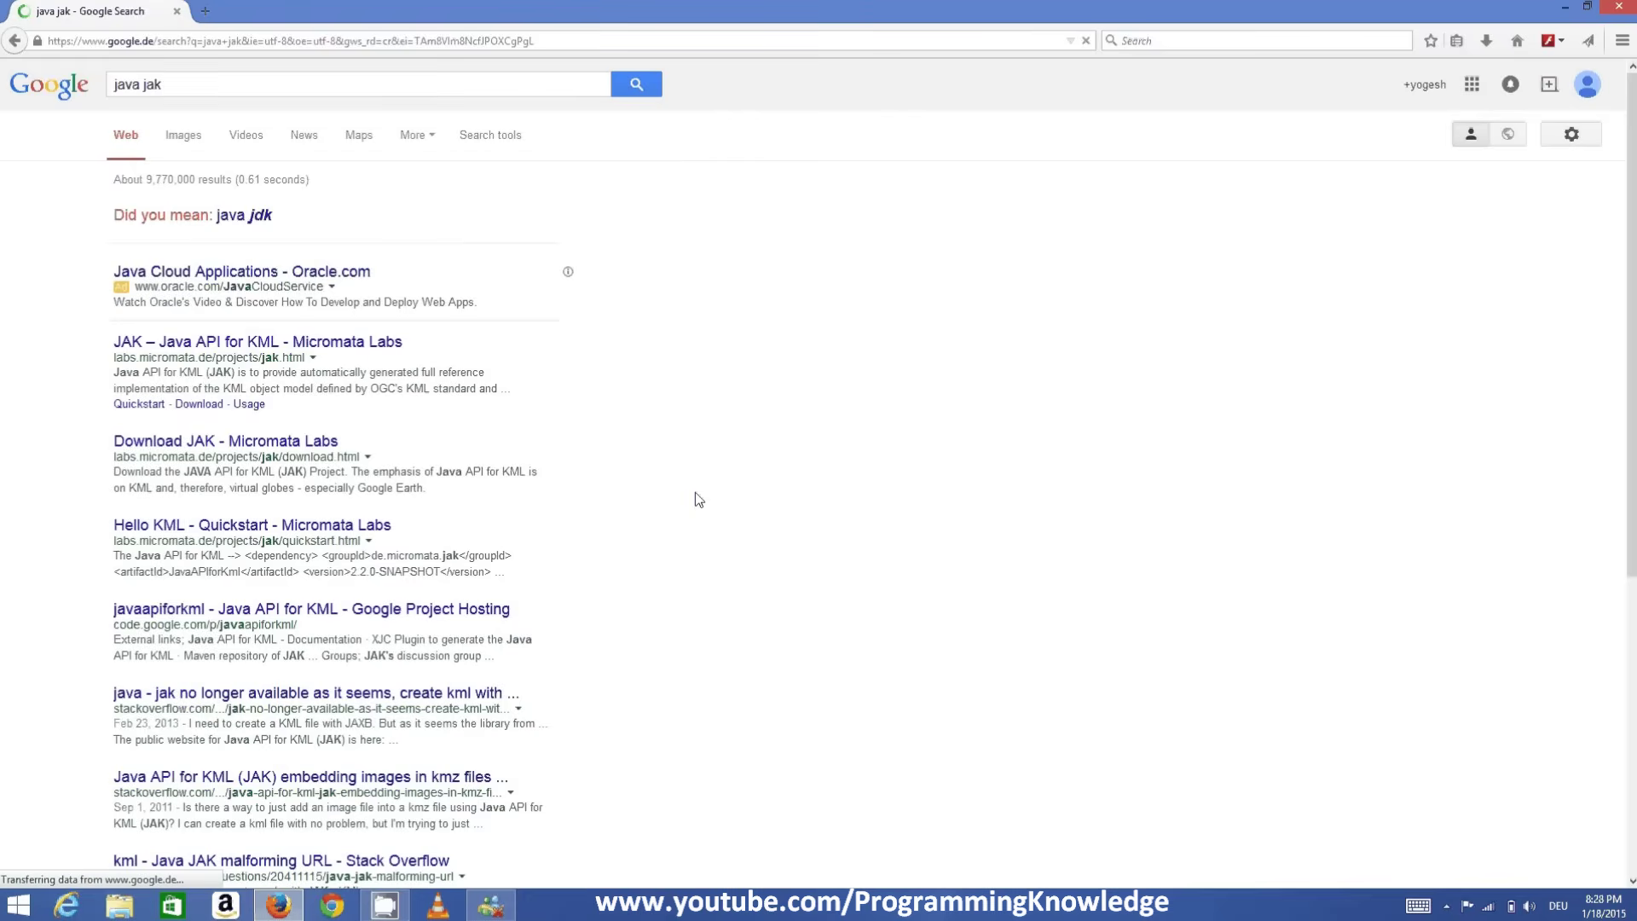
pyautogui.click(249, 216)
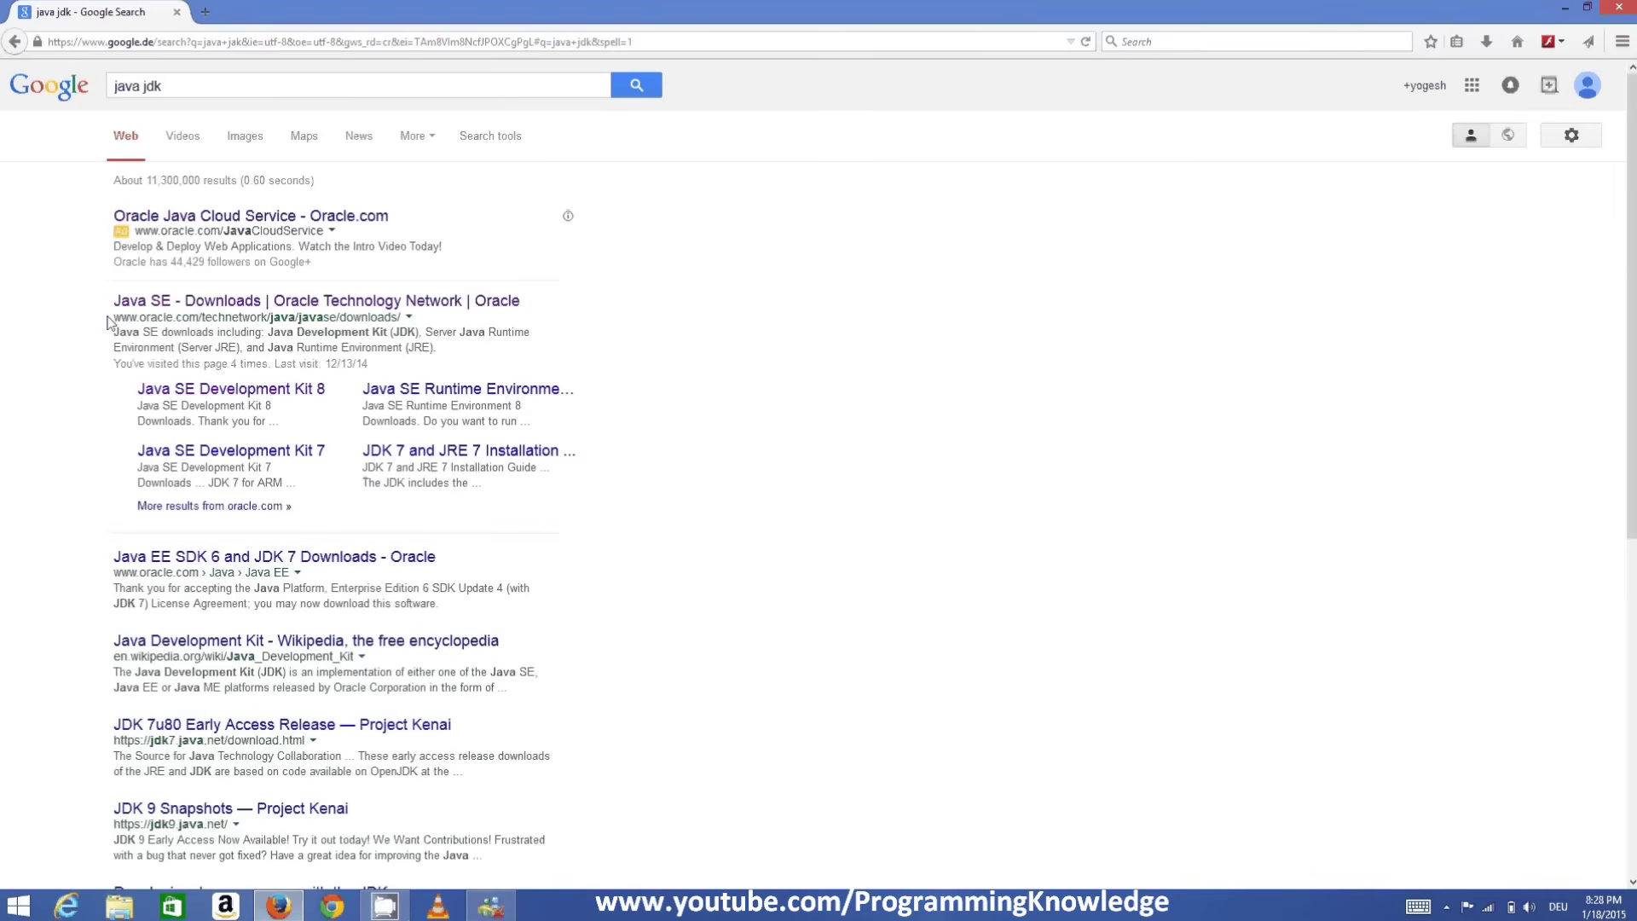
# Step: Open the 'Java SE - Downloads' result in a new tab and switch to it
pyautogui.click(134, 303)
pyautogui.middleClick(267, 304)
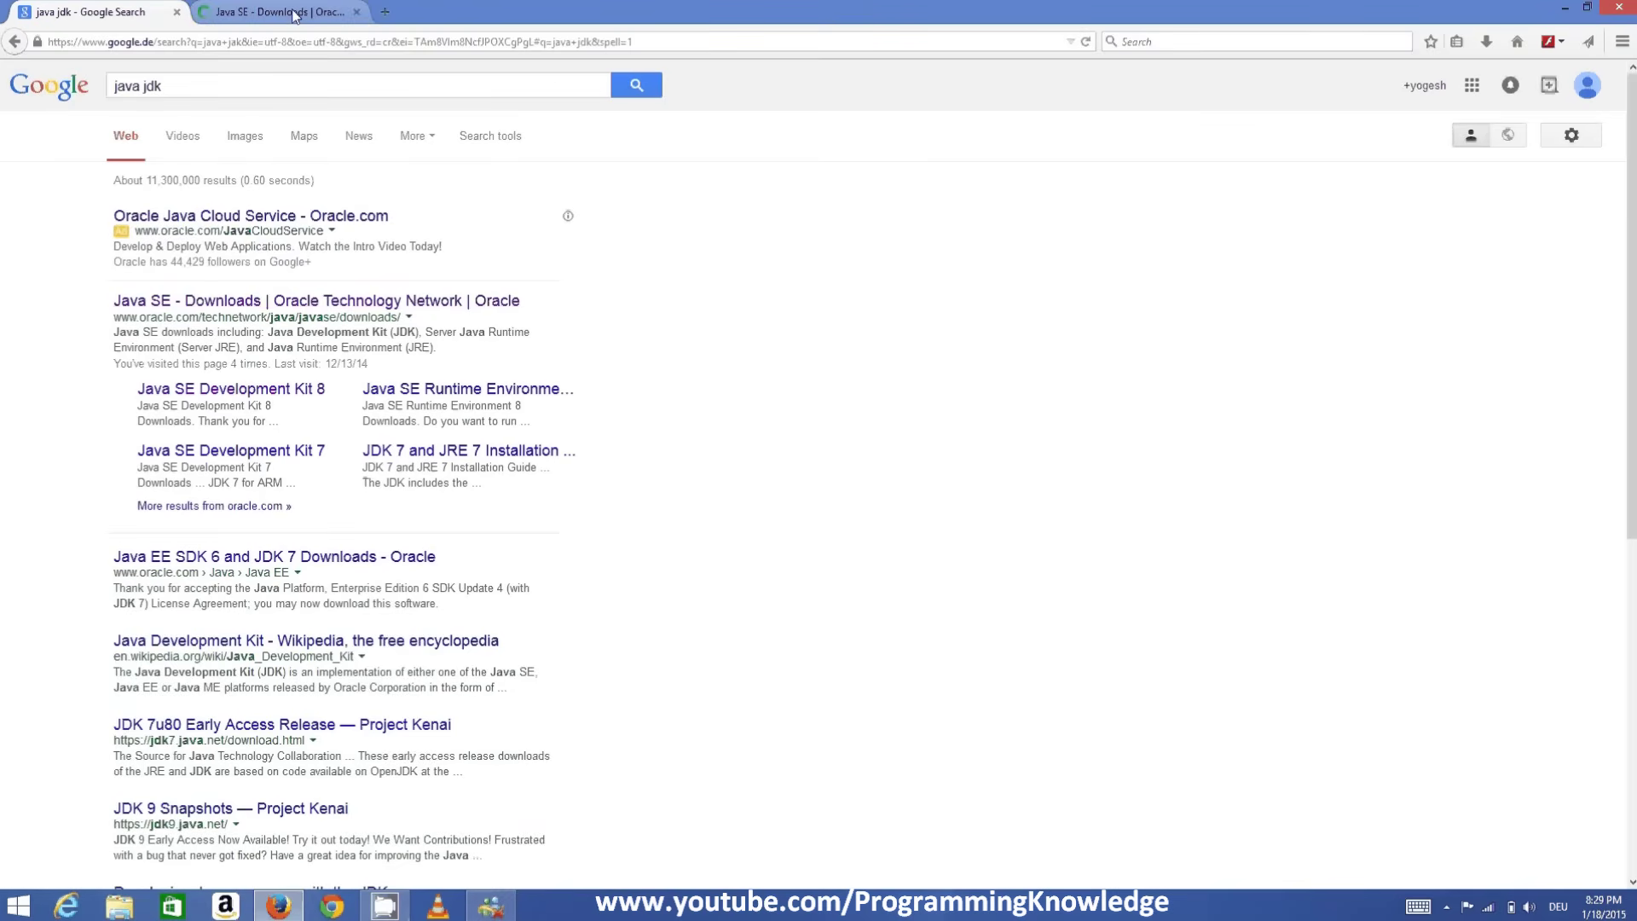
pyautogui.click(299, 14)
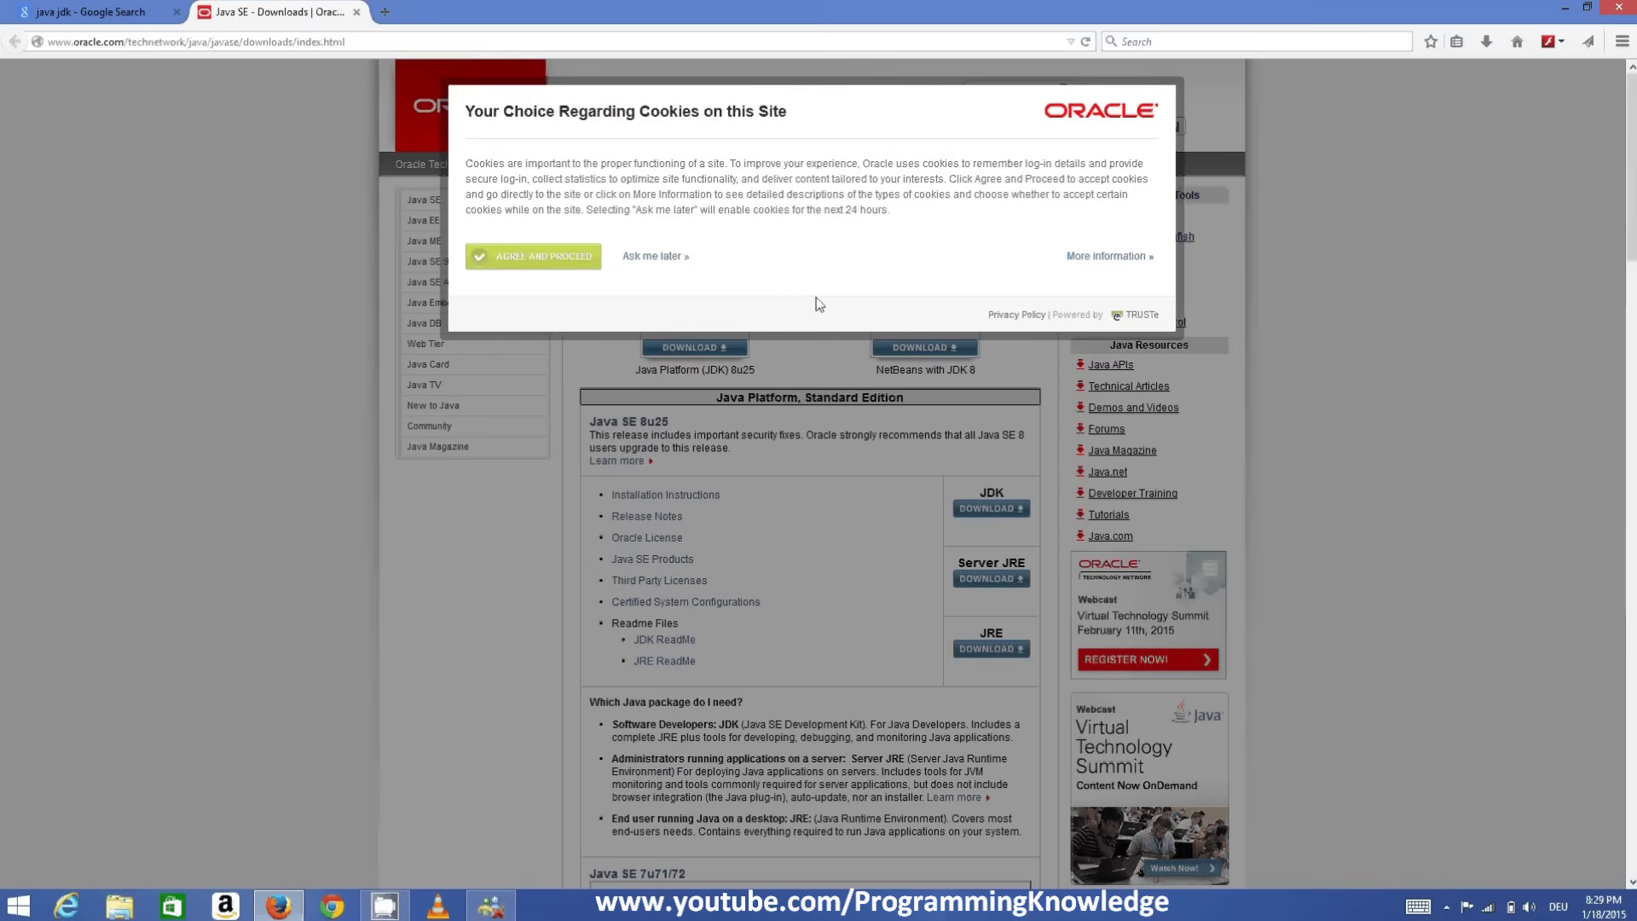
# Step: Dismiss the Oracle cookie notice with 'Ask me later'
pyautogui.click(648, 258)
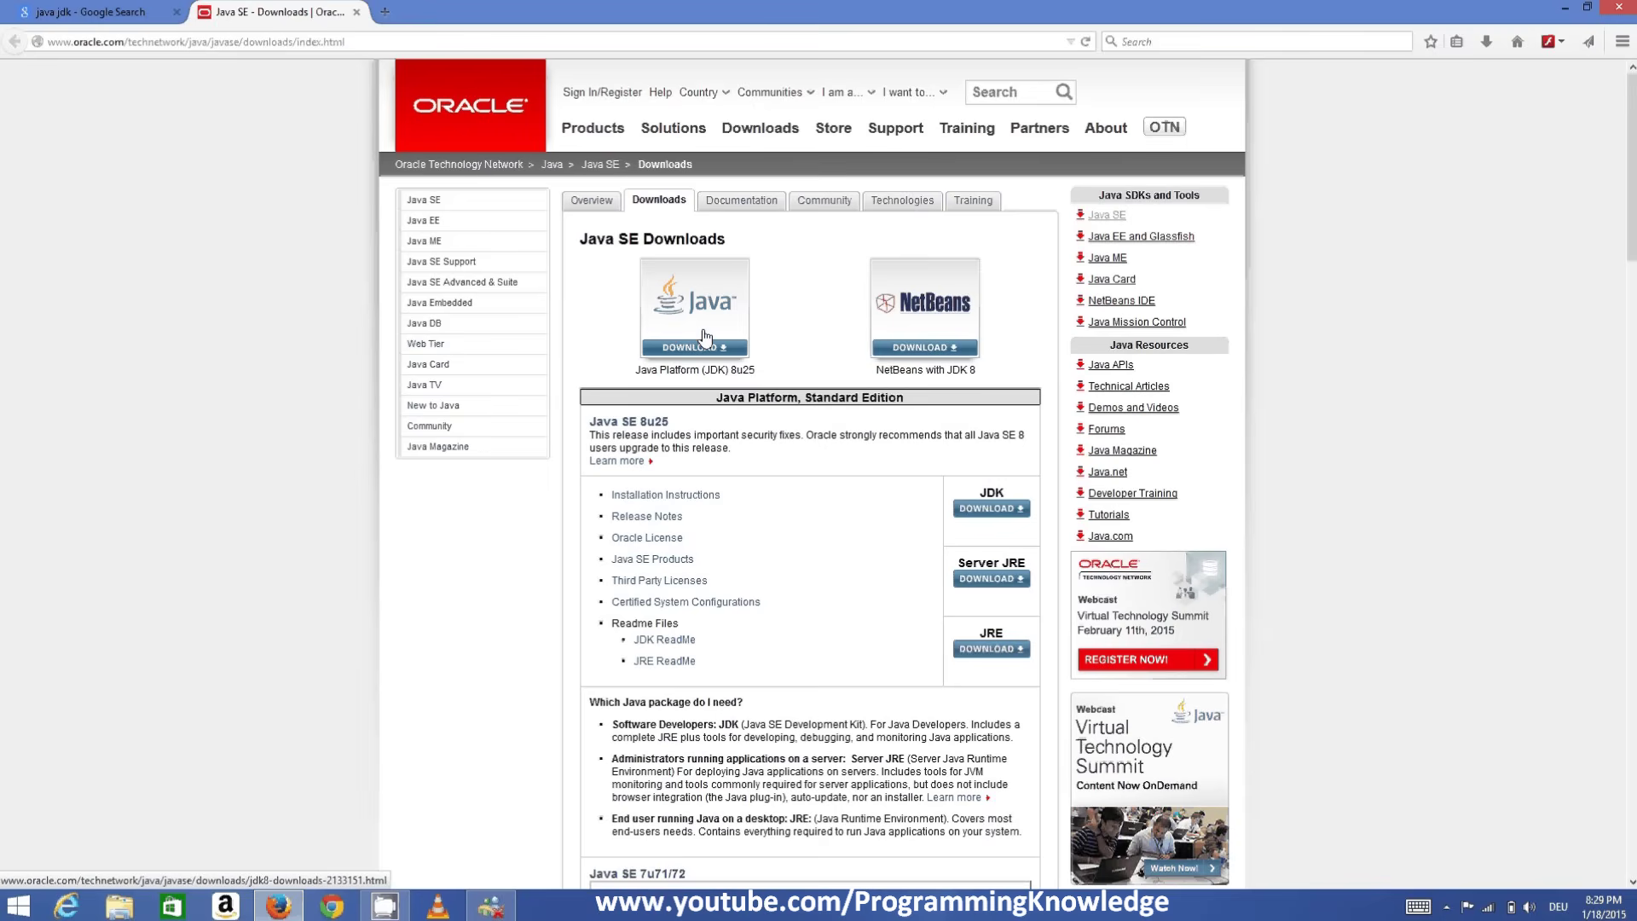
# Step: Go to the JDK 8u25 download page and accept the Oracle Binary Code License Agreement
pyautogui.click(686, 307)
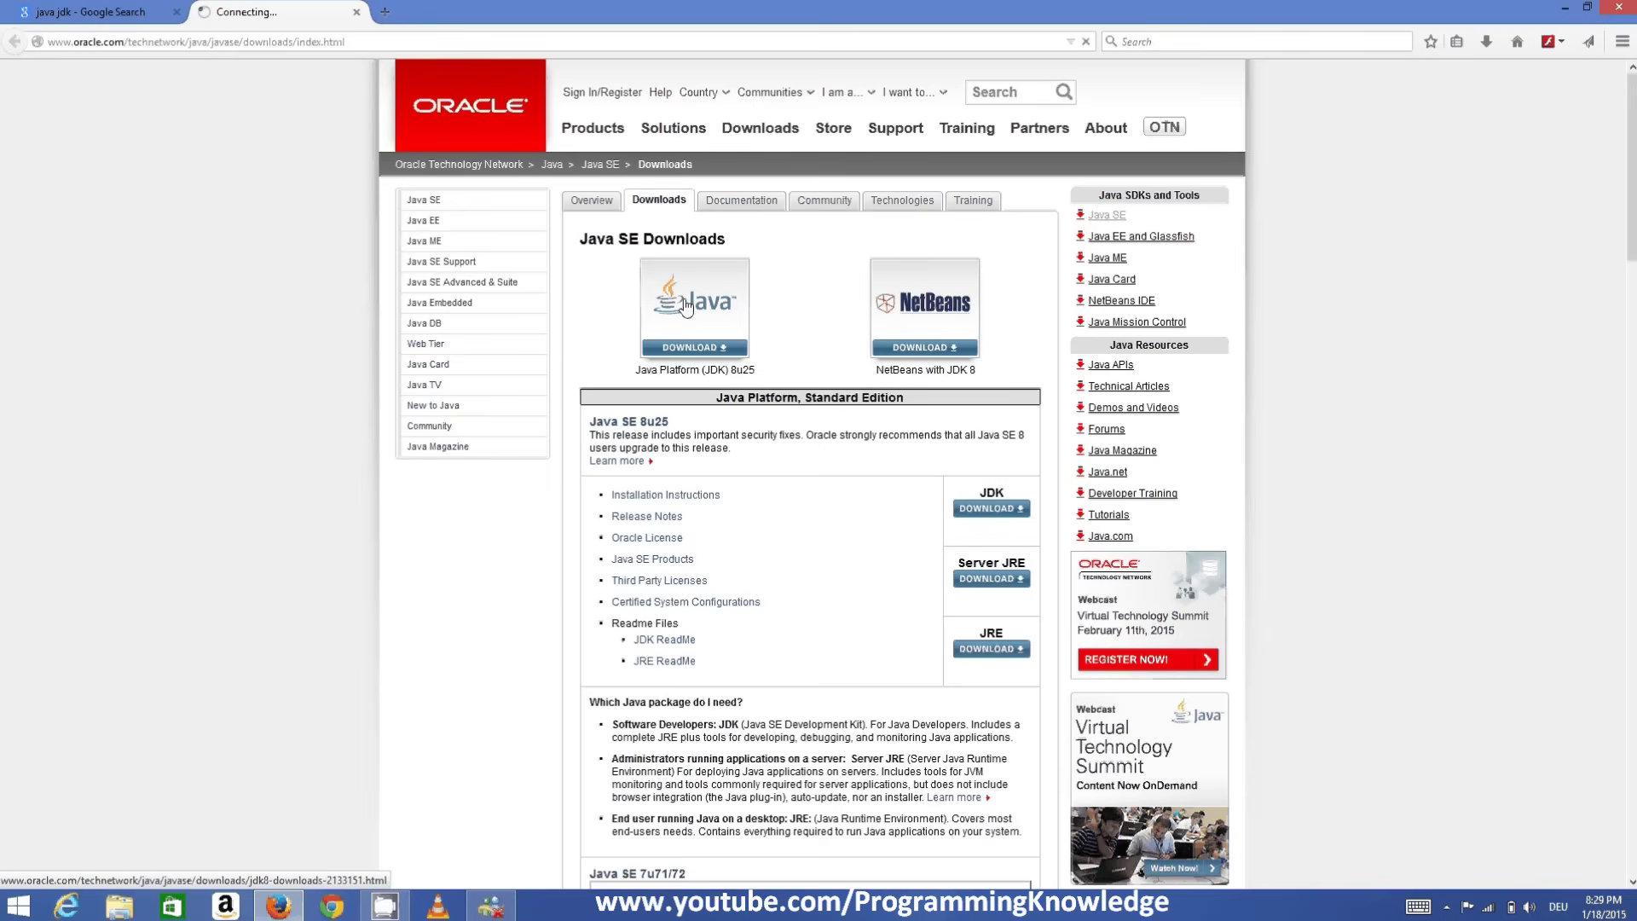
pyautogui.scroll(-3, 686, 303)
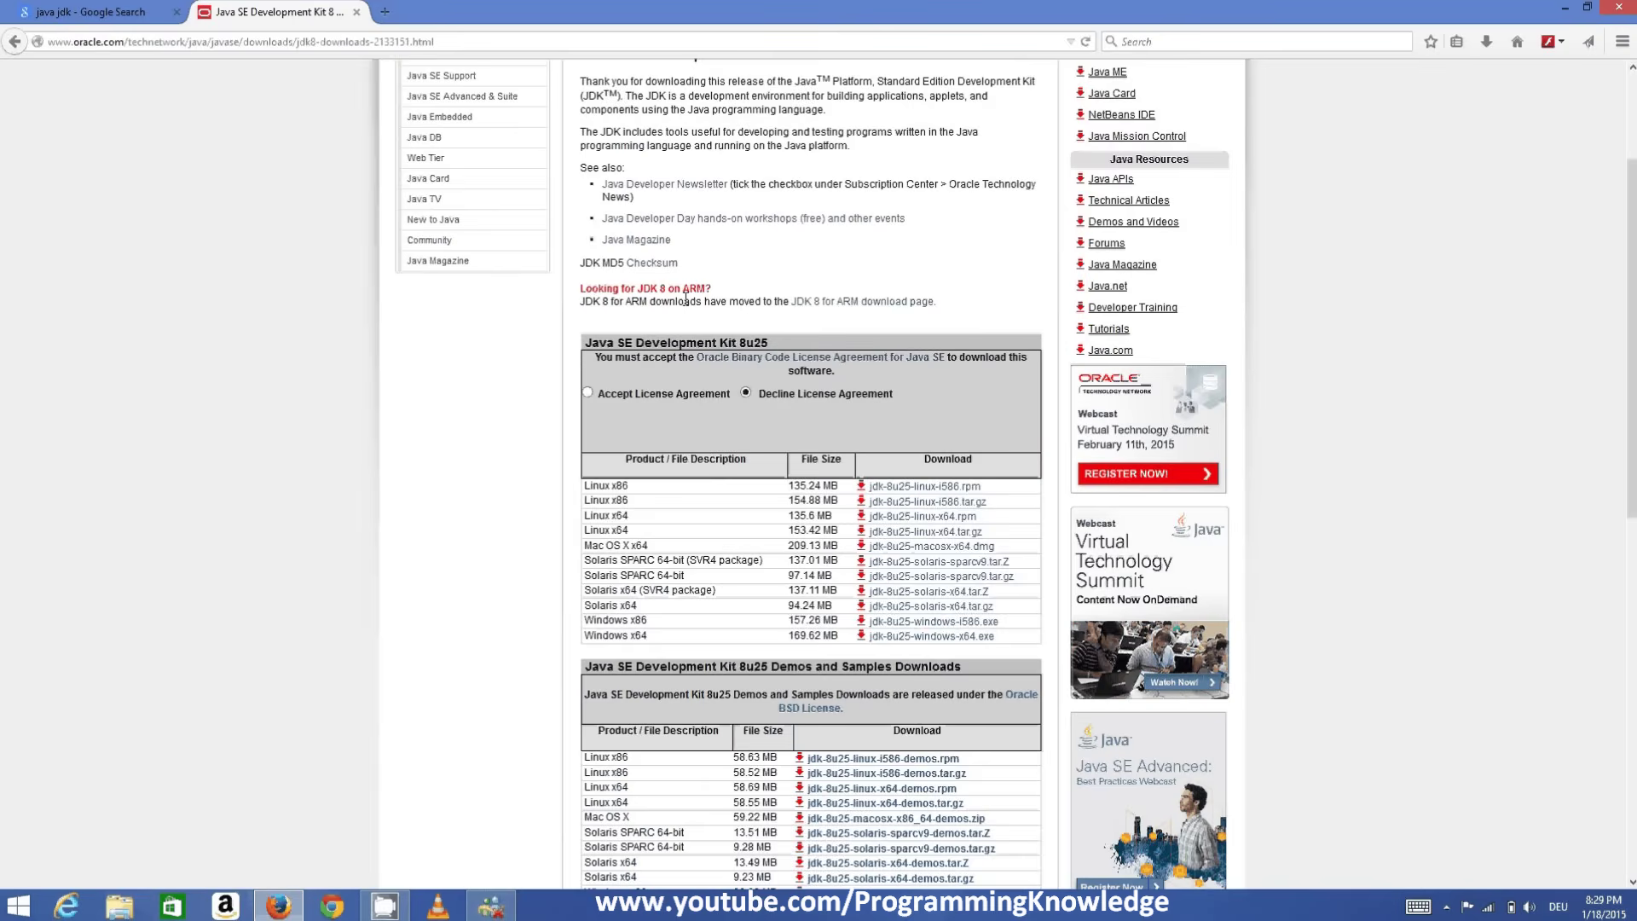
pyautogui.scroll(-2, 686, 300)
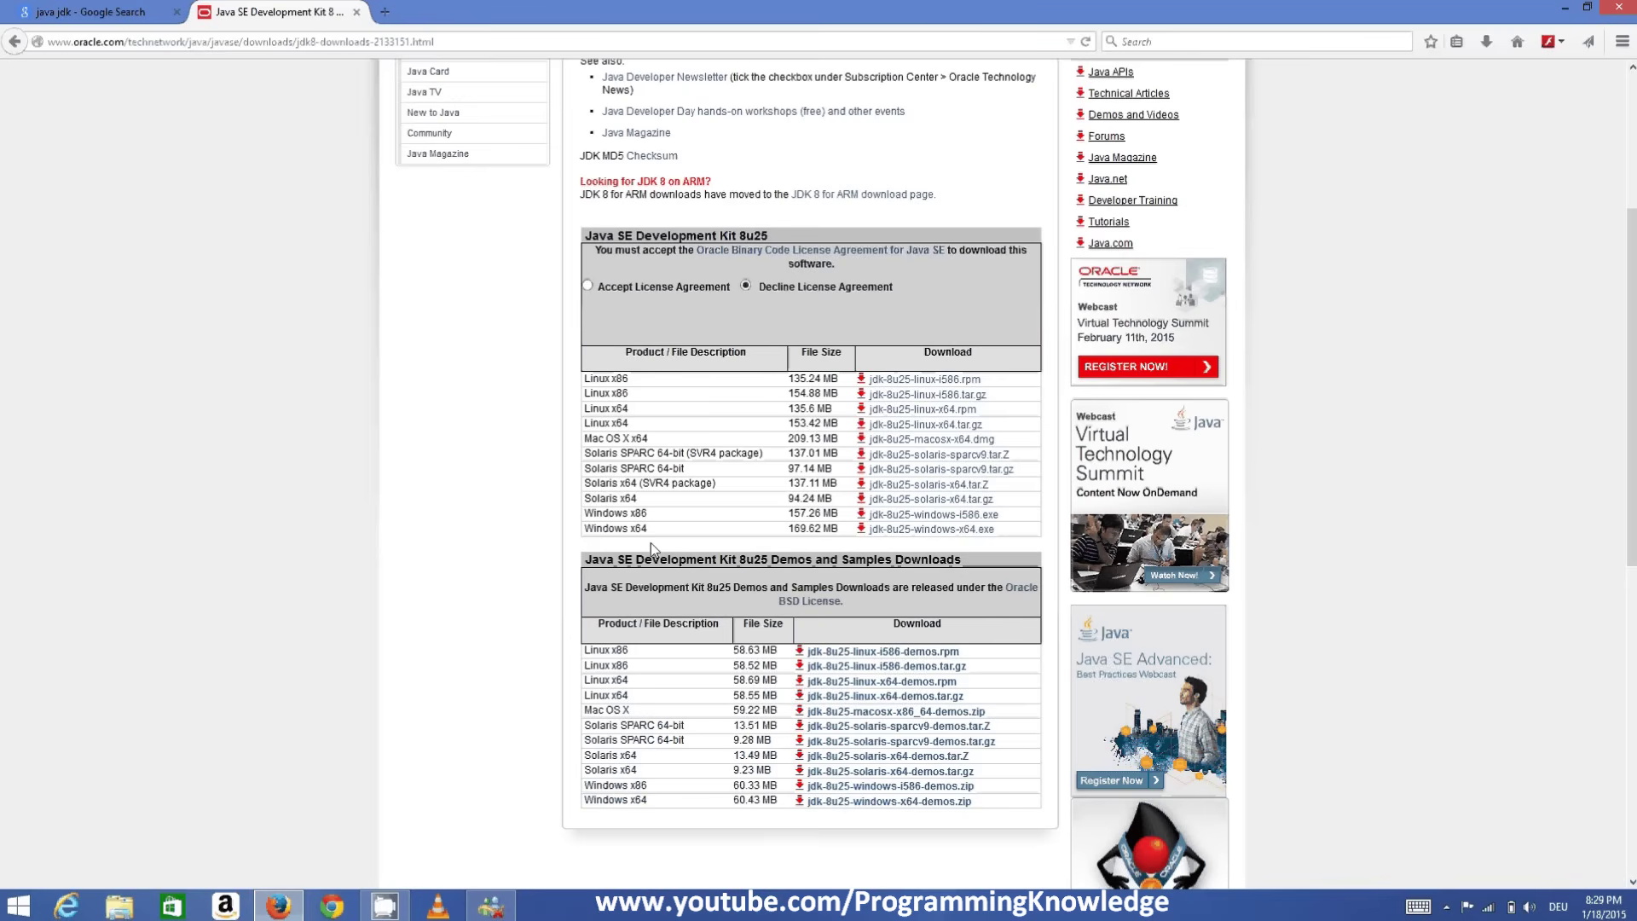
pyautogui.scroll(2, 651, 546)
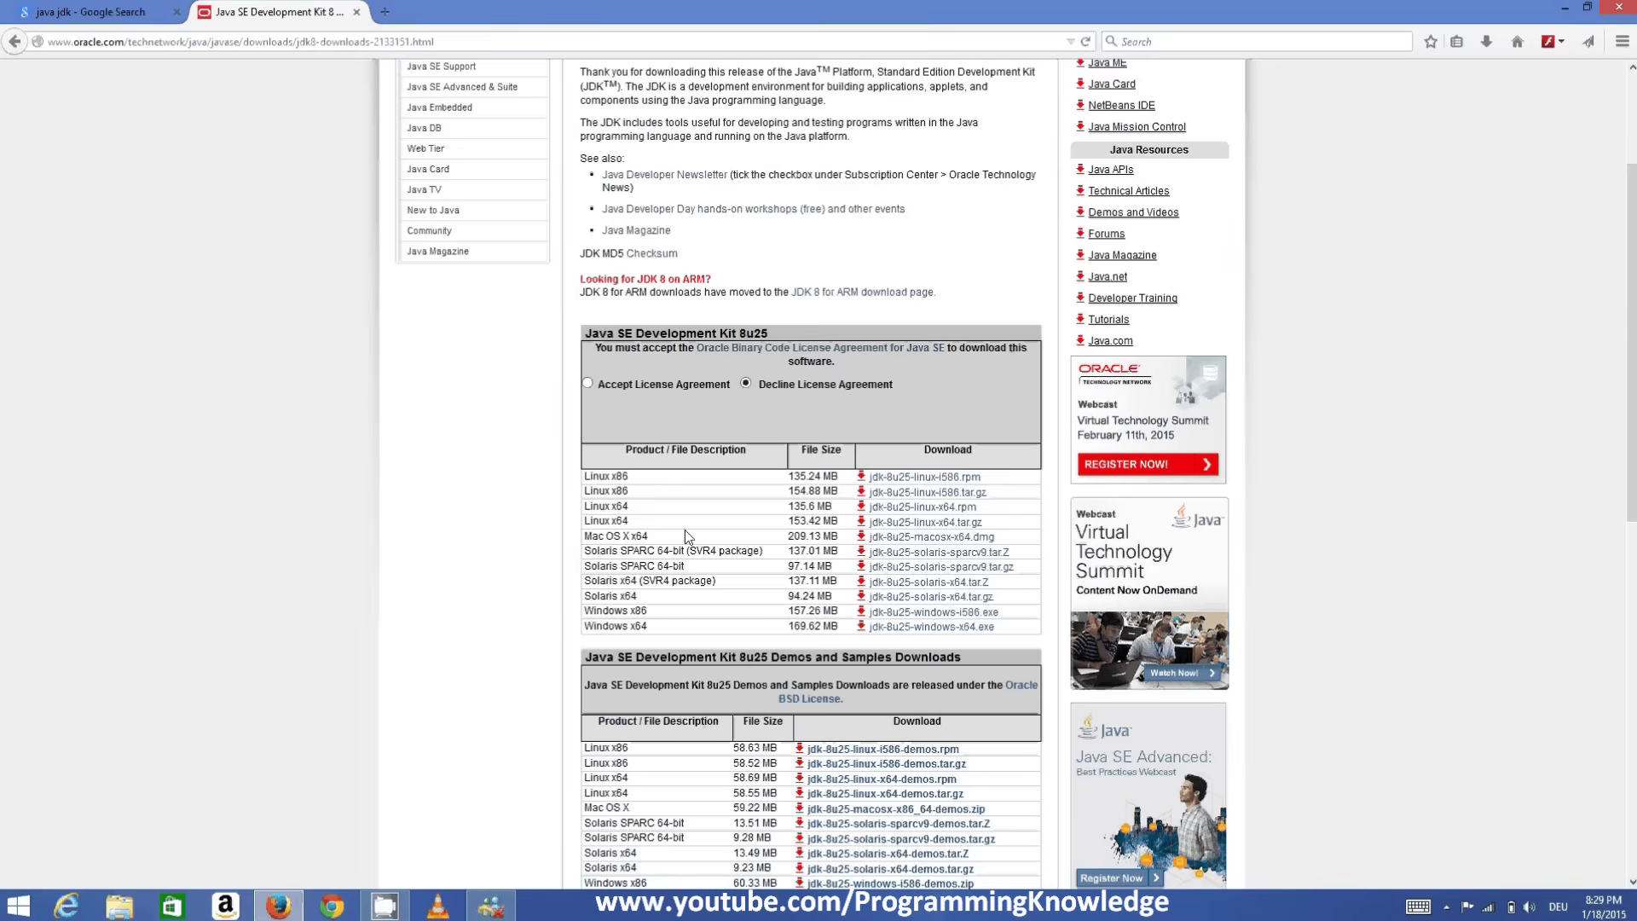
pyautogui.click(649, 386)
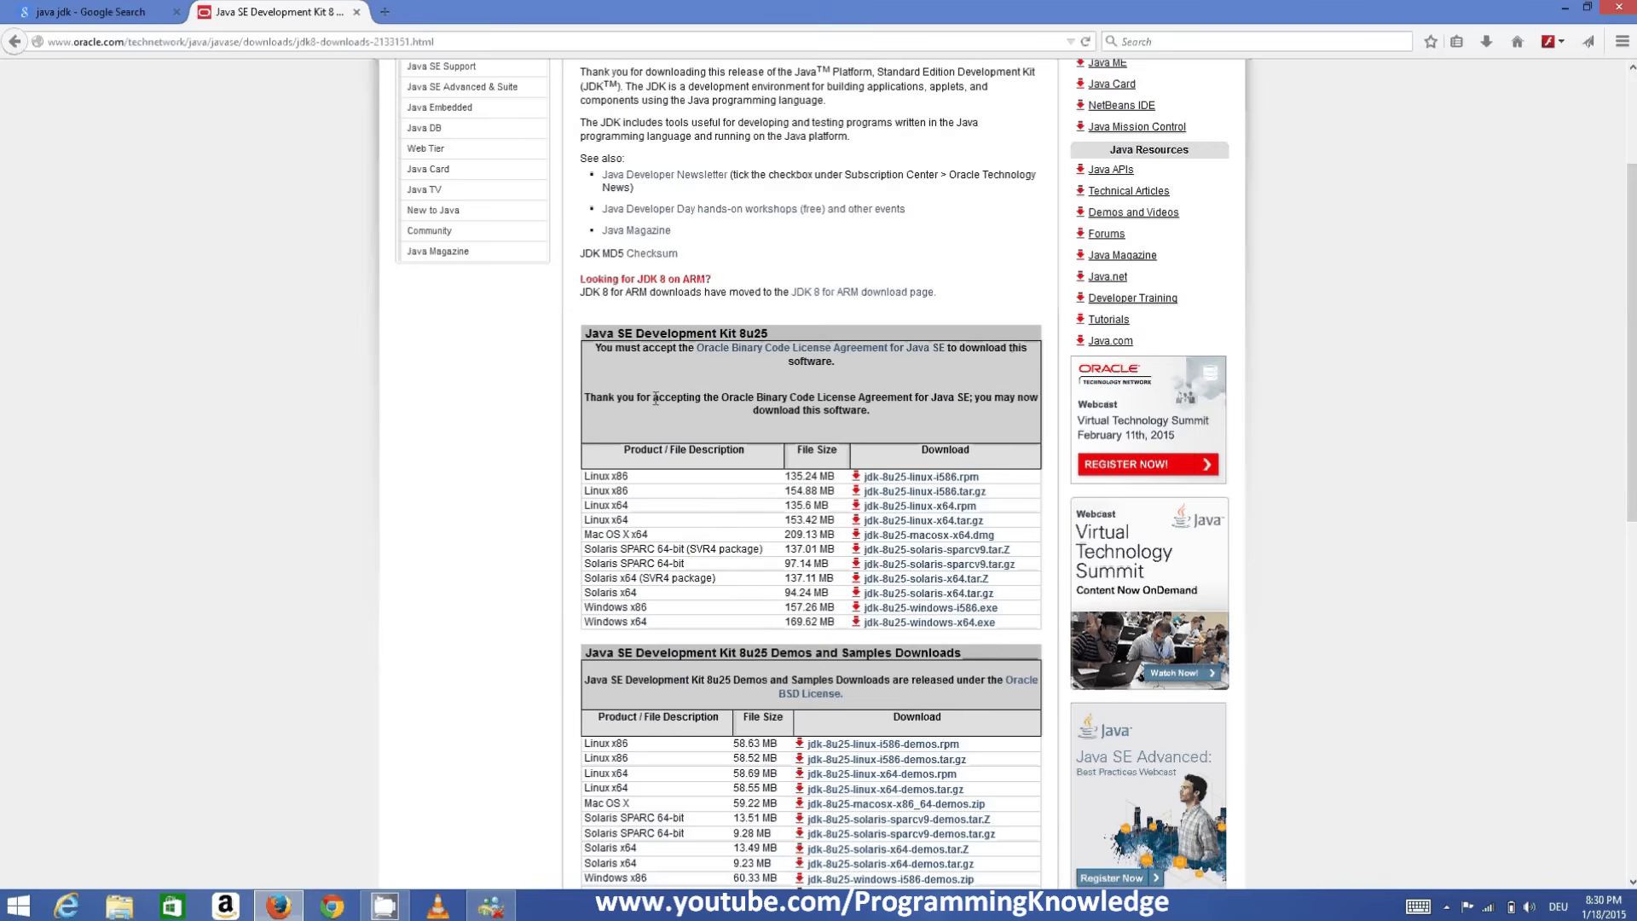
# Step: Save jdk-8u25-windows-x64.exe to disk and check its progress in the Downloads panel
pyautogui.scroll(-2, 678, 438)
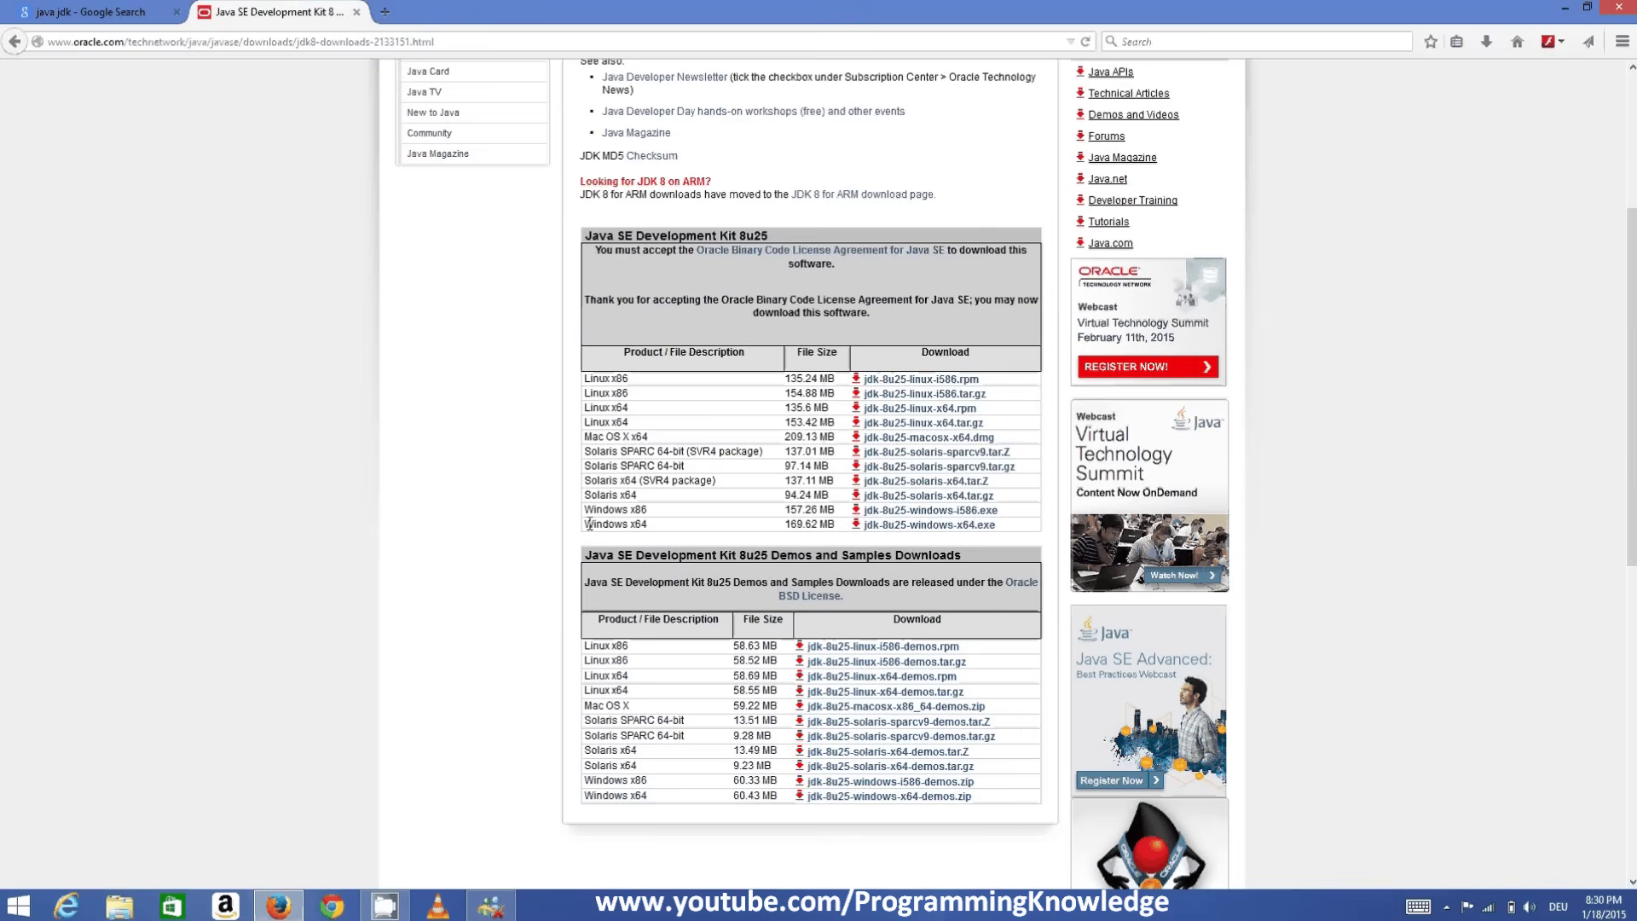
pyautogui.moveTo(588, 523); pyautogui.dragTo(650, 526)
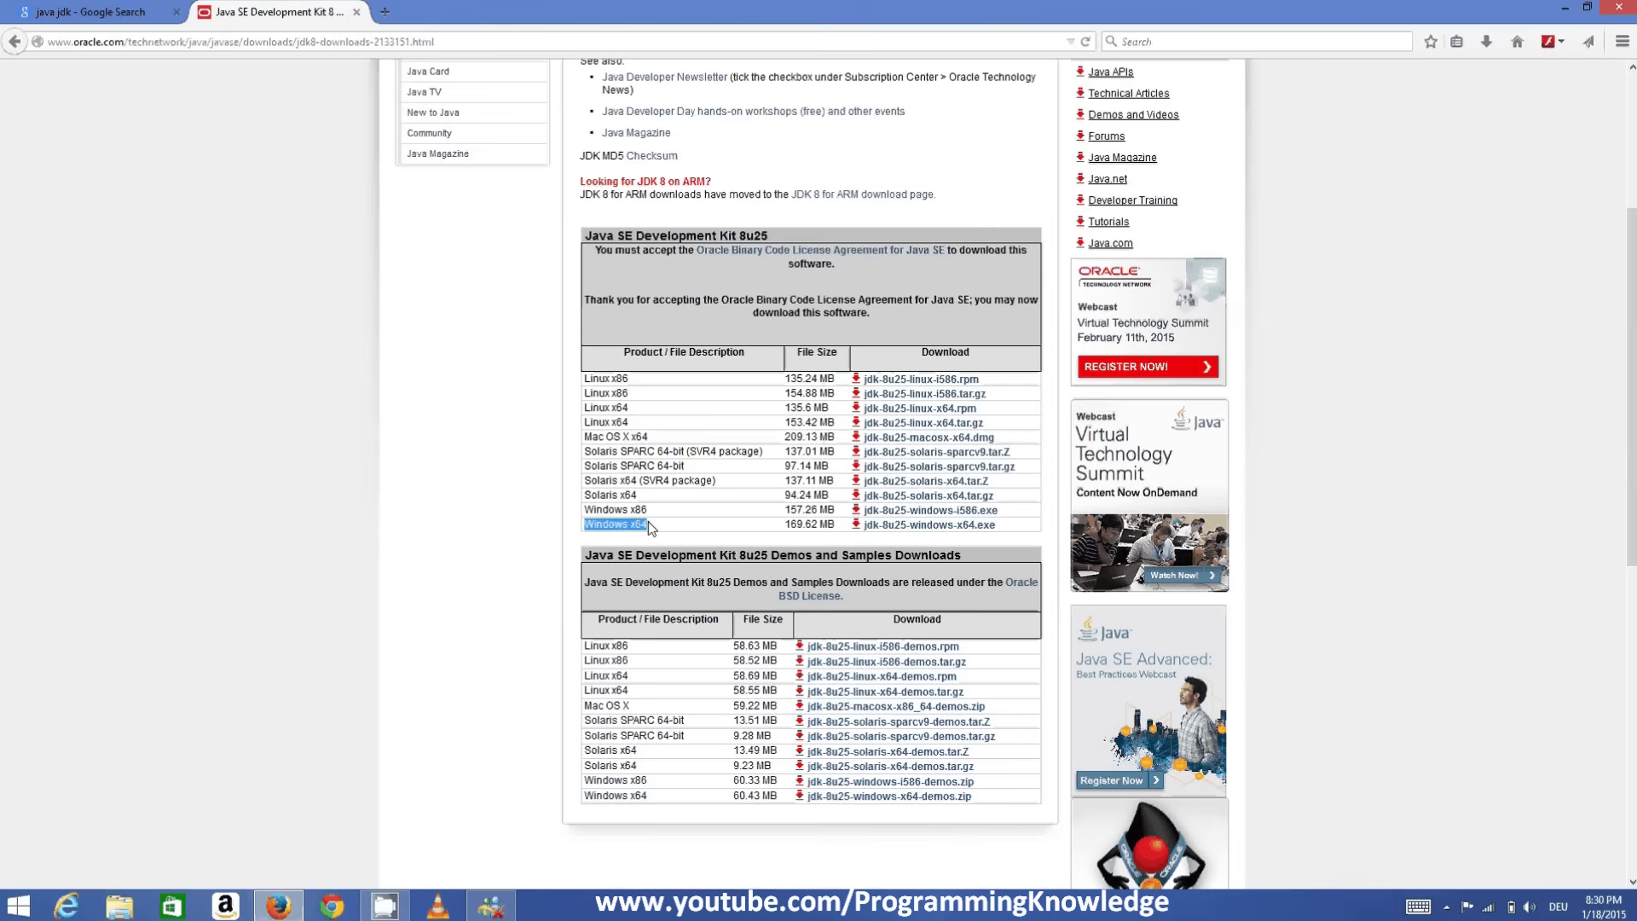
pyautogui.click(905, 527)
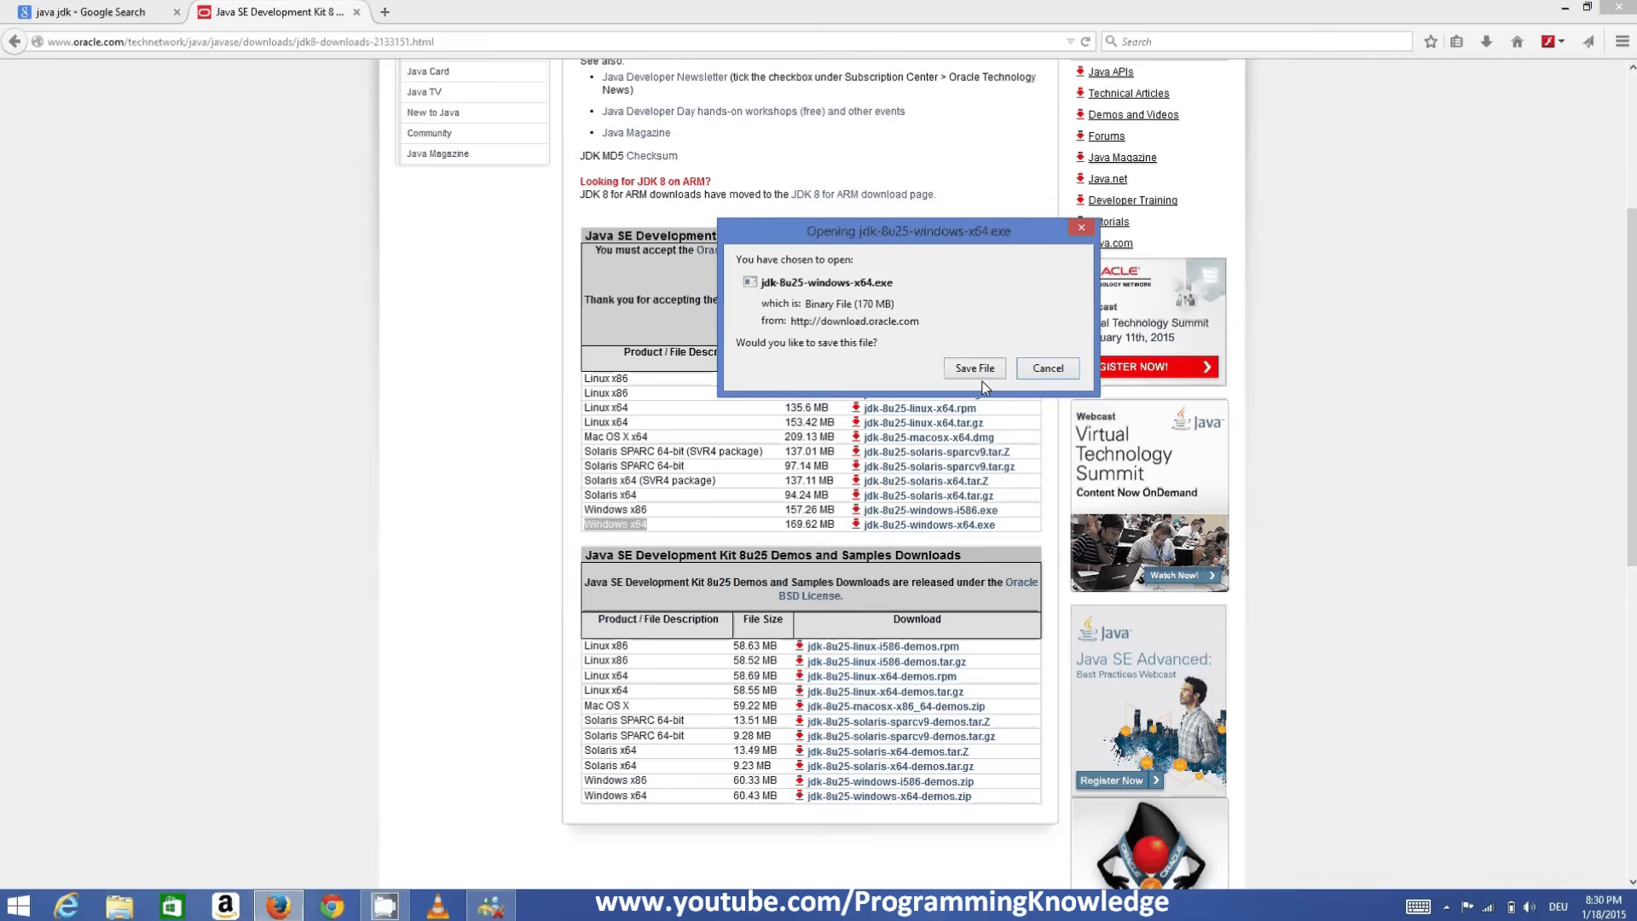
pyautogui.click(980, 369)
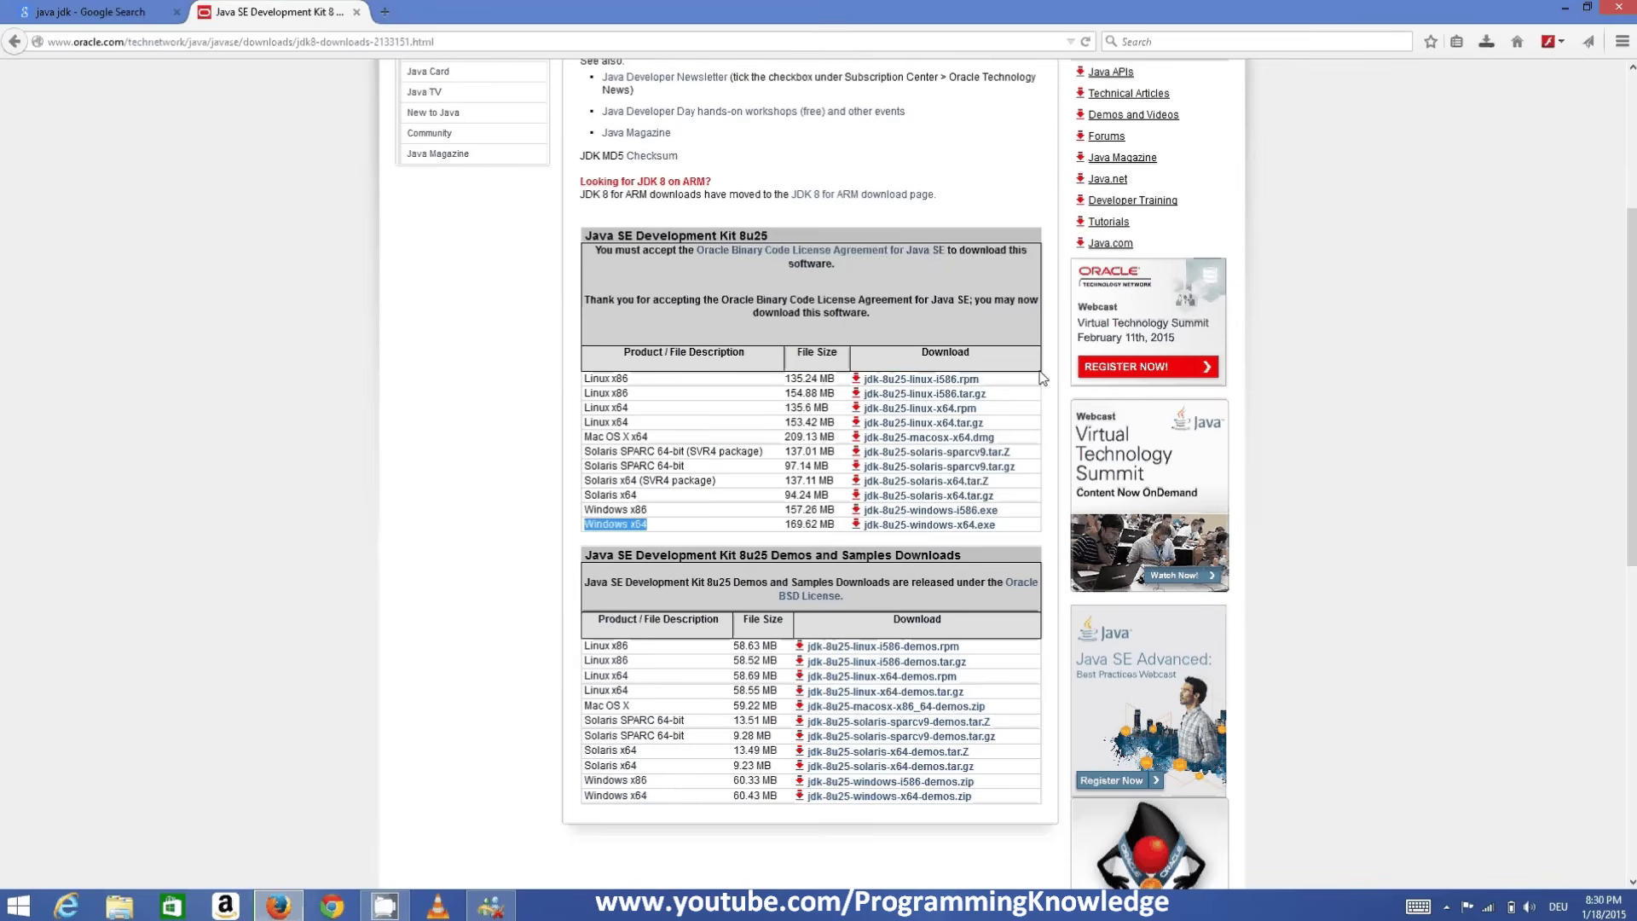
pyautogui.click(1486, 53)
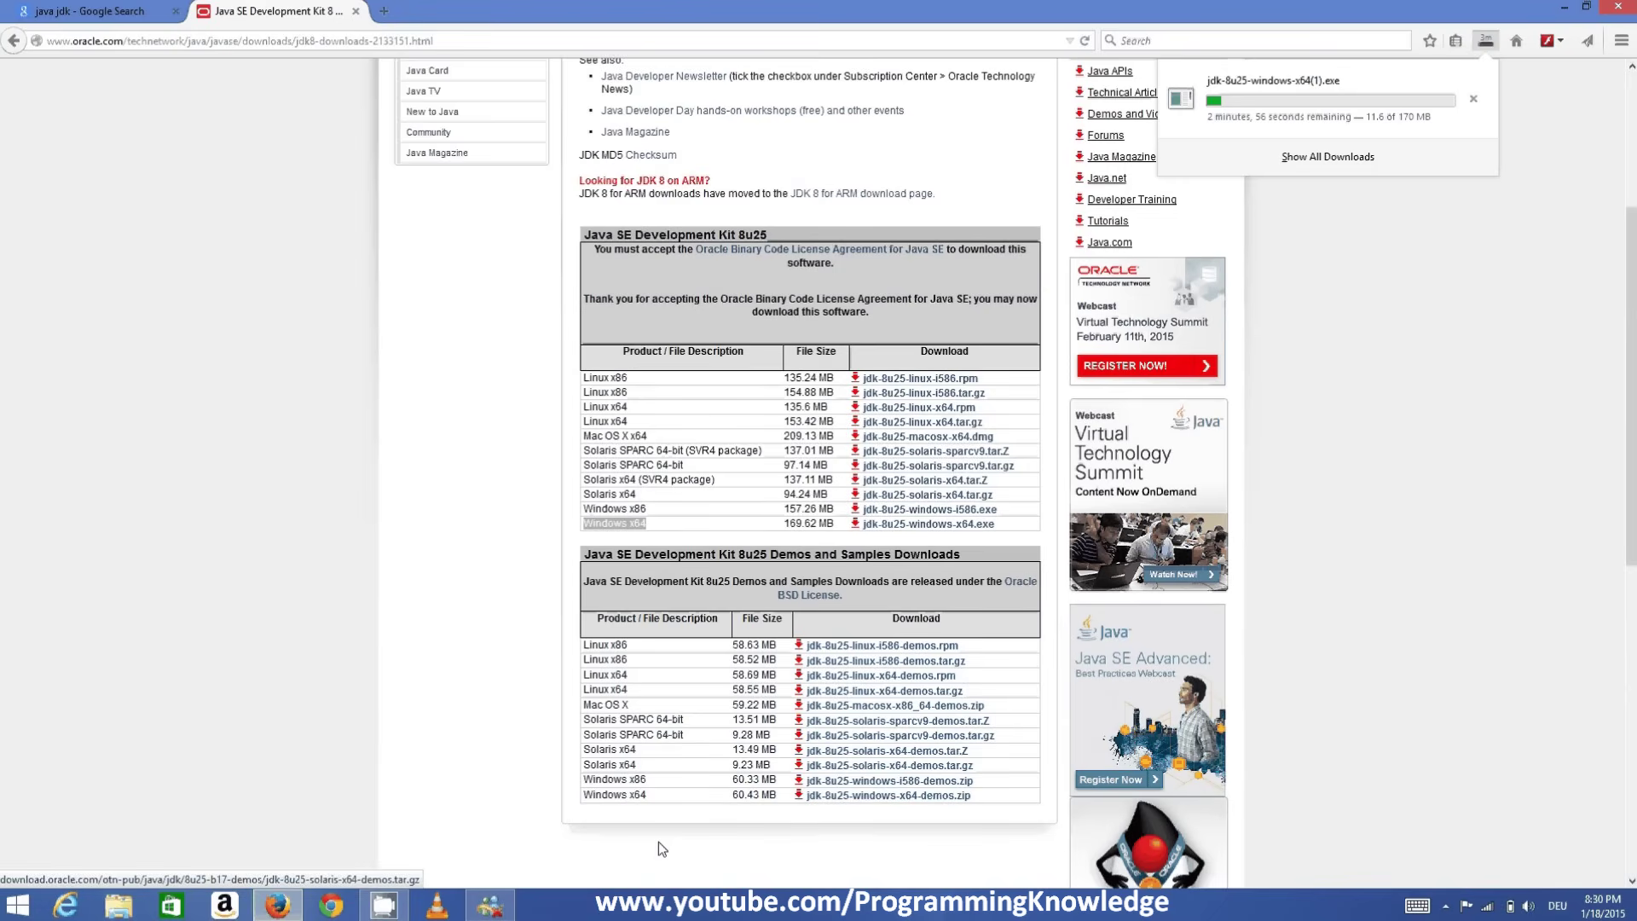
pyautogui.click(606, 914)
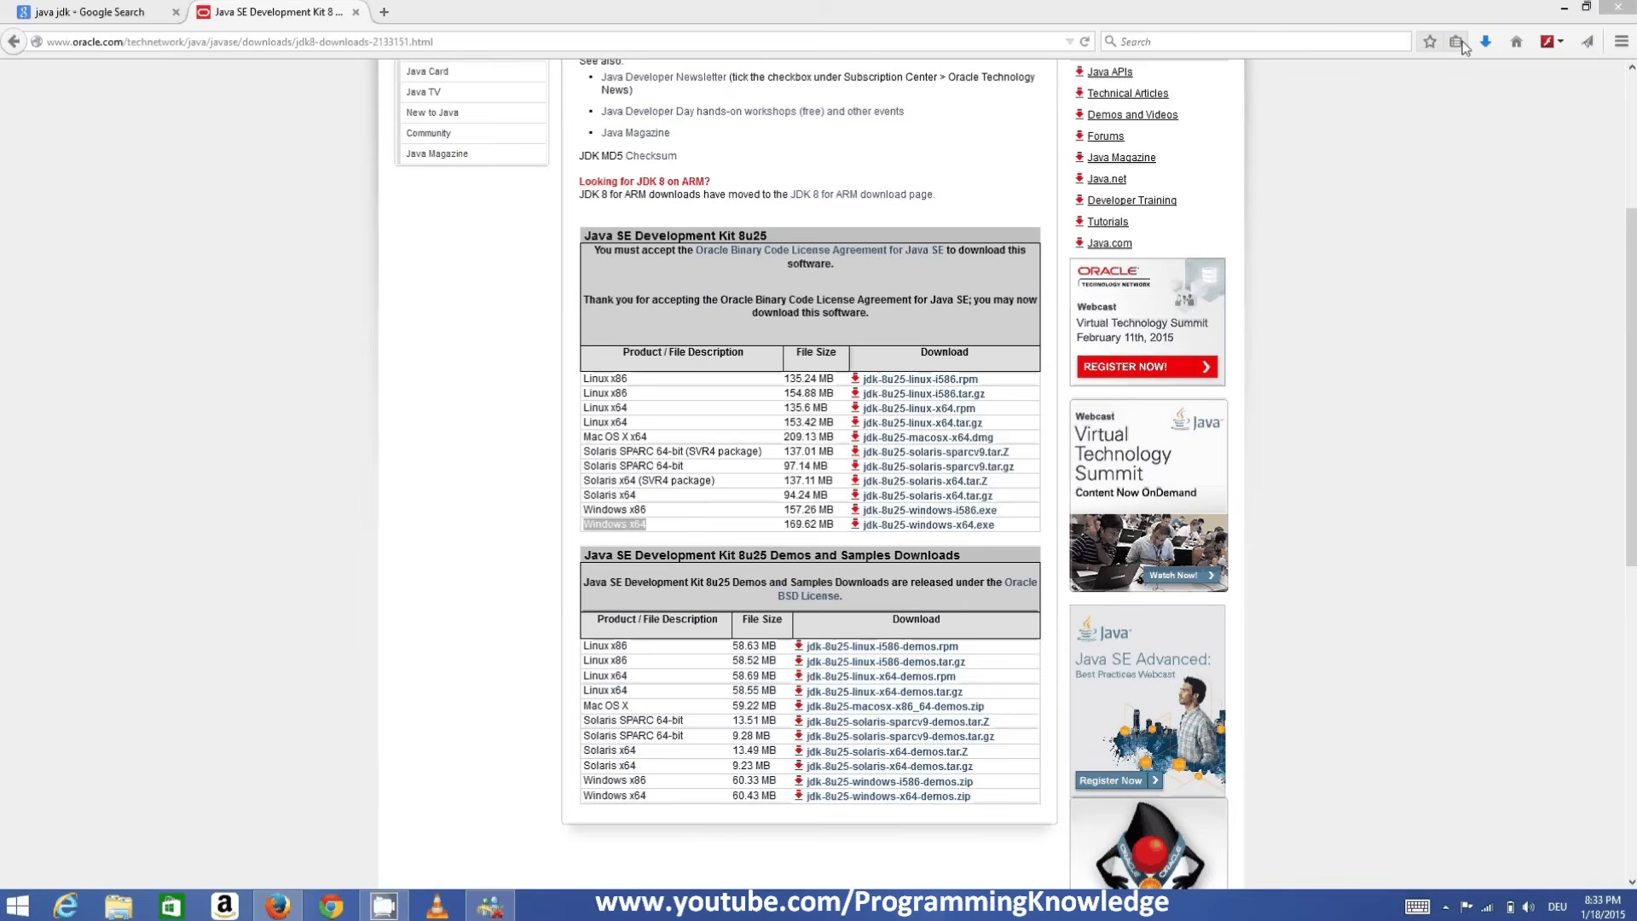
pyautogui.click(1486, 42)
# Step: Run the downloaded JDK 8 Update 25 installer and dismiss its Error 1316 message
pyautogui.click(1307, 98)
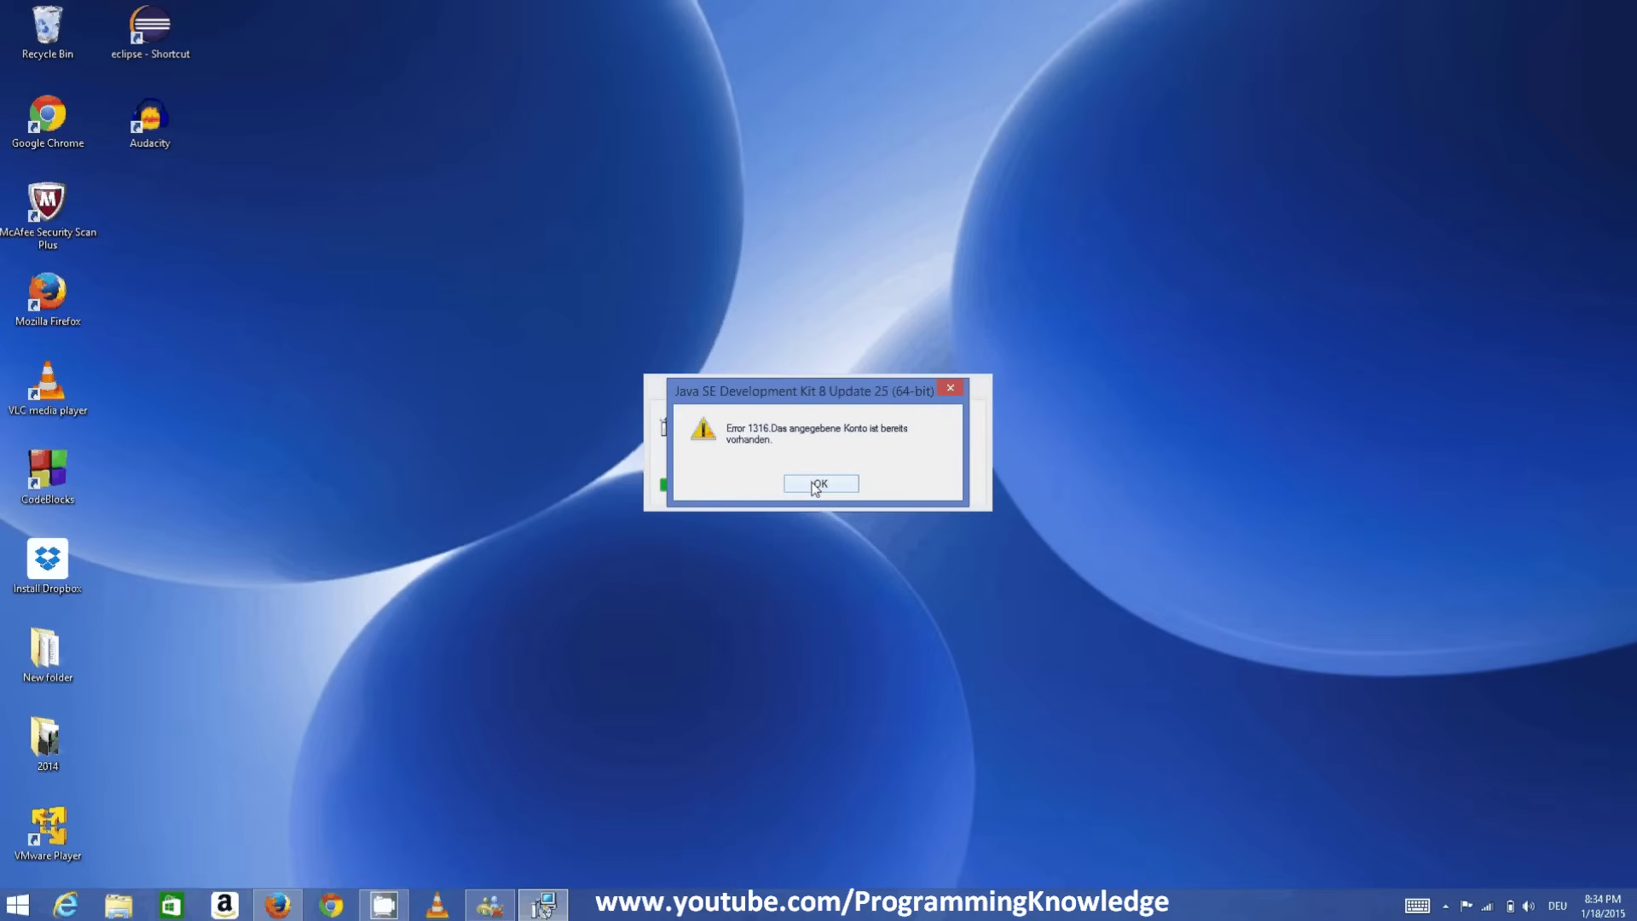
pyautogui.click(817, 484)
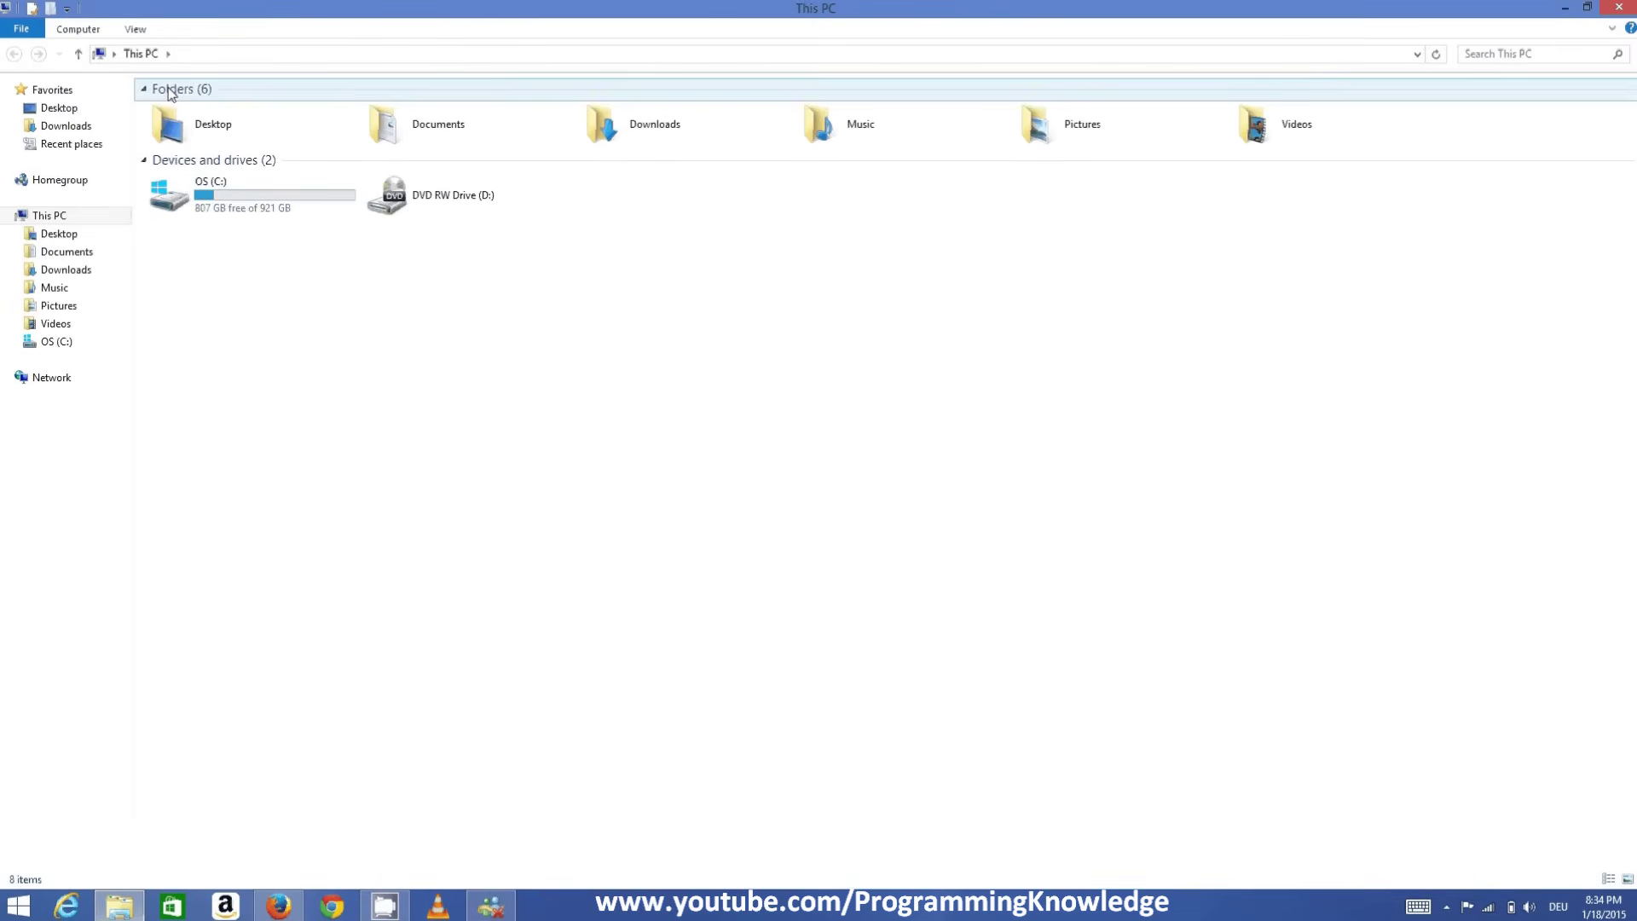
# Step: Browse from the C: drive through Program Files\Java into the jdk8 folder
pyautogui.doubleClick(219, 197)
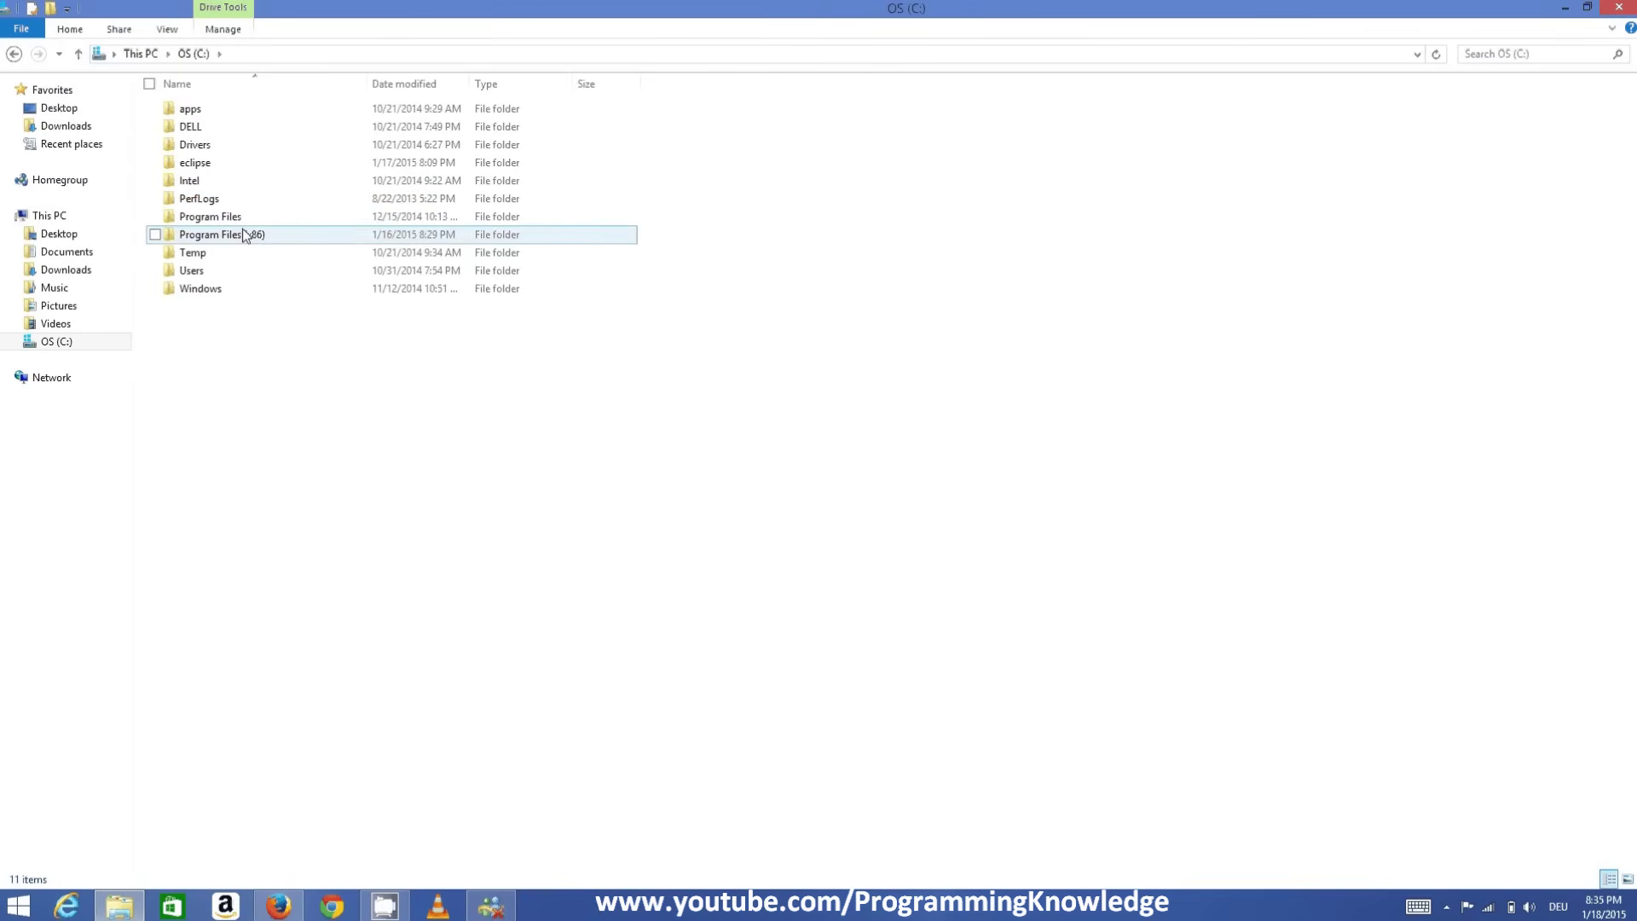
pyautogui.doubleClick(228, 220)
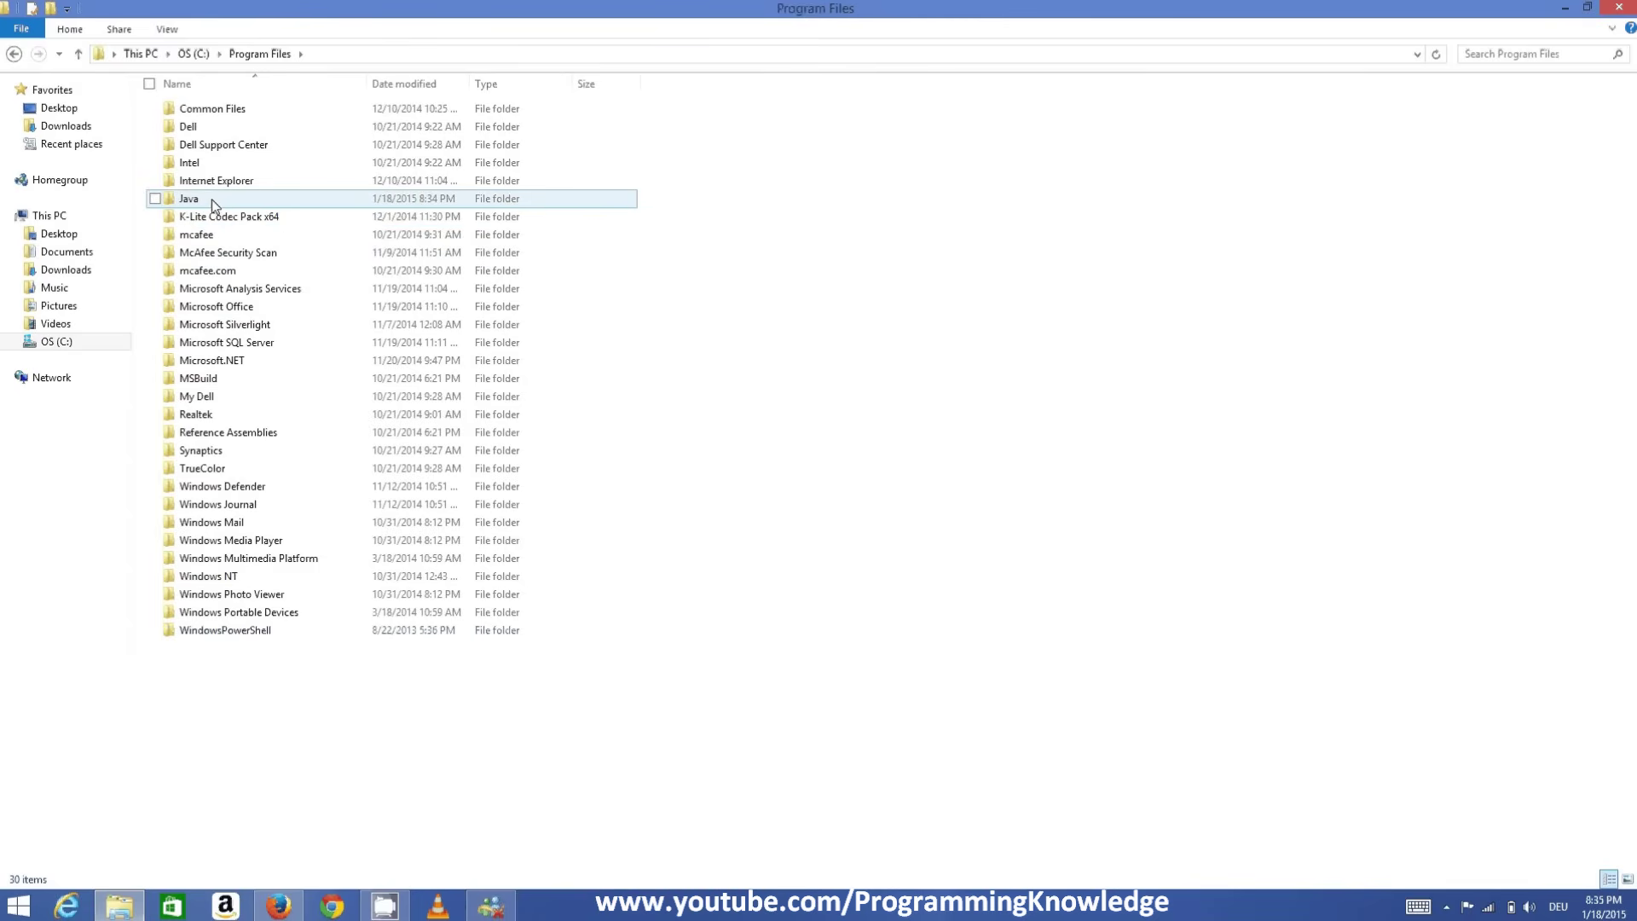
pyautogui.moveTo(212, 203)
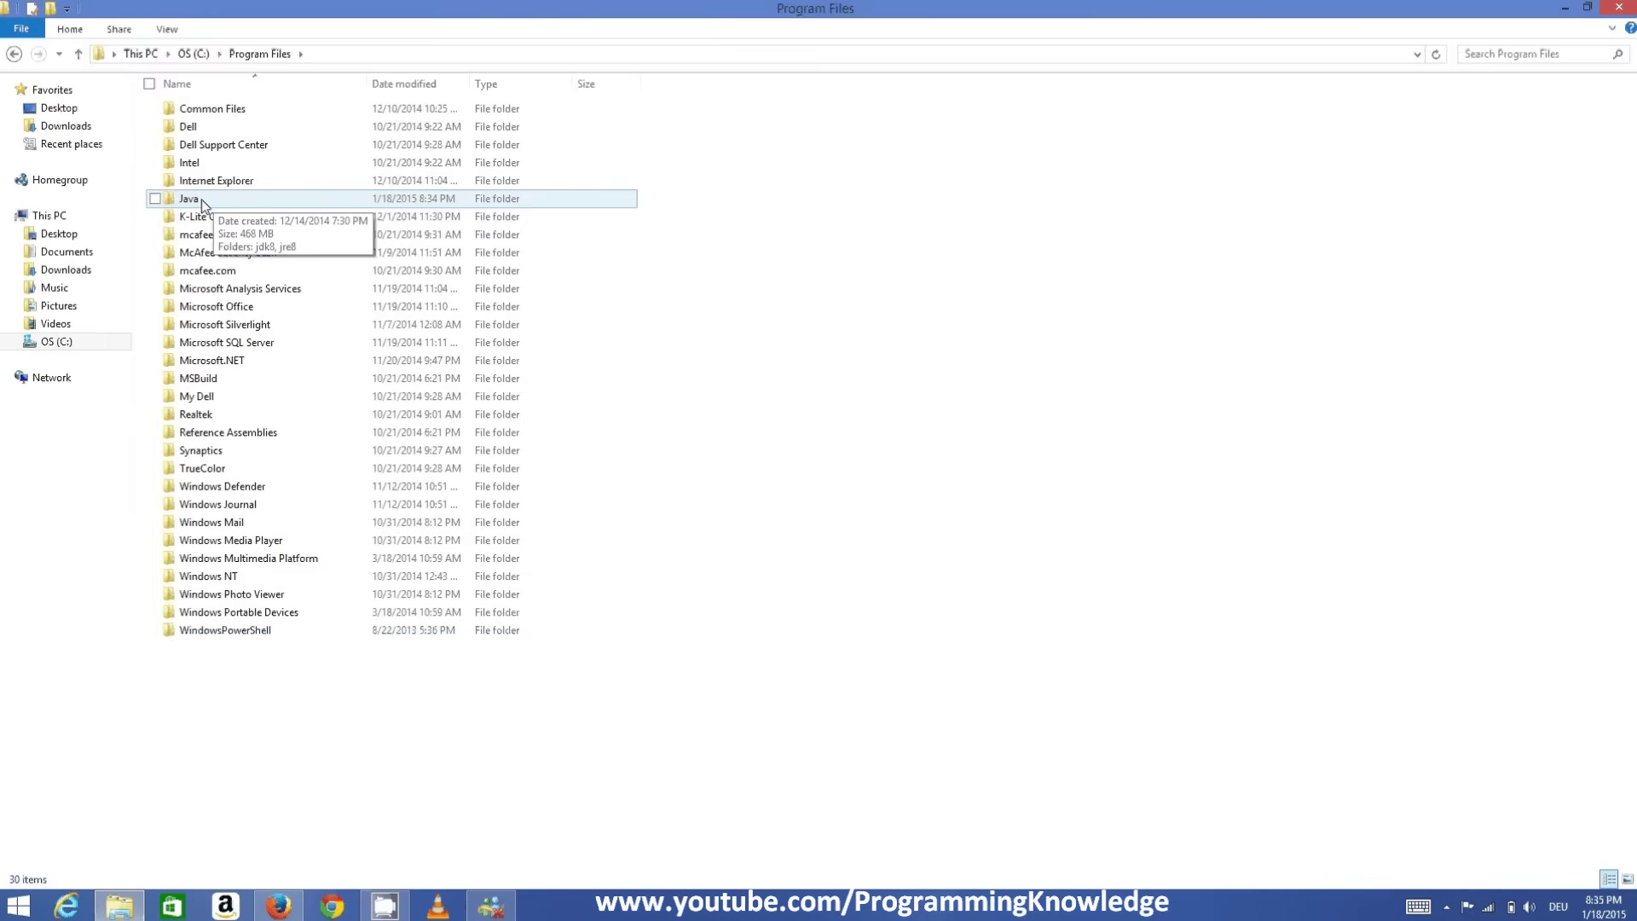
pyautogui.doubleClick(189, 198)
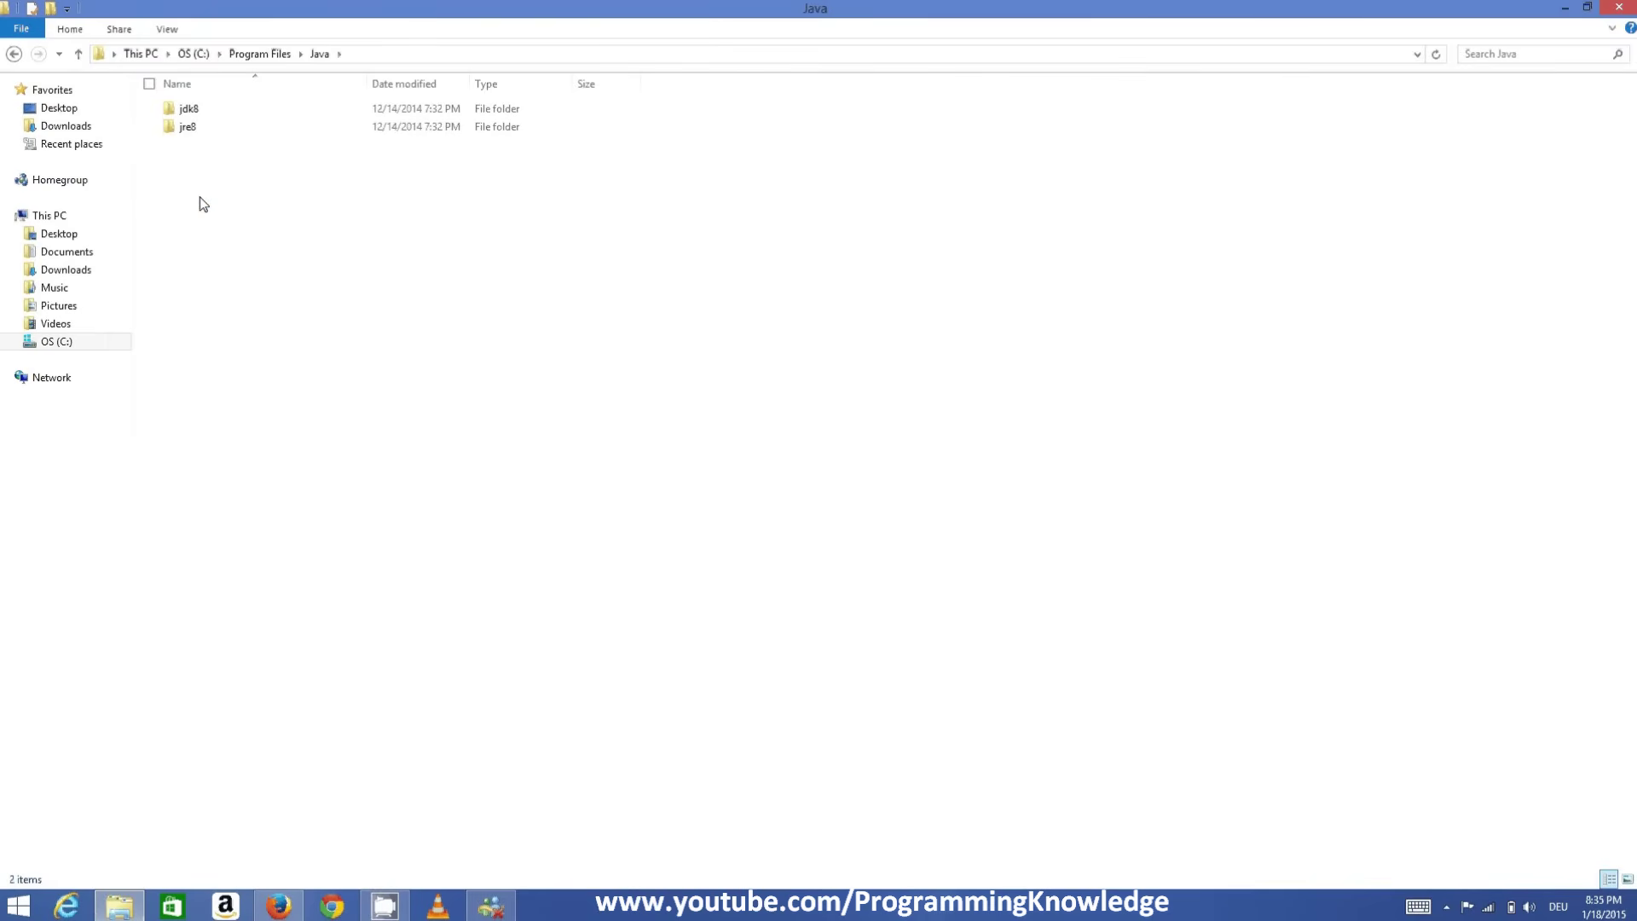
pyautogui.doubleClick(189, 110)
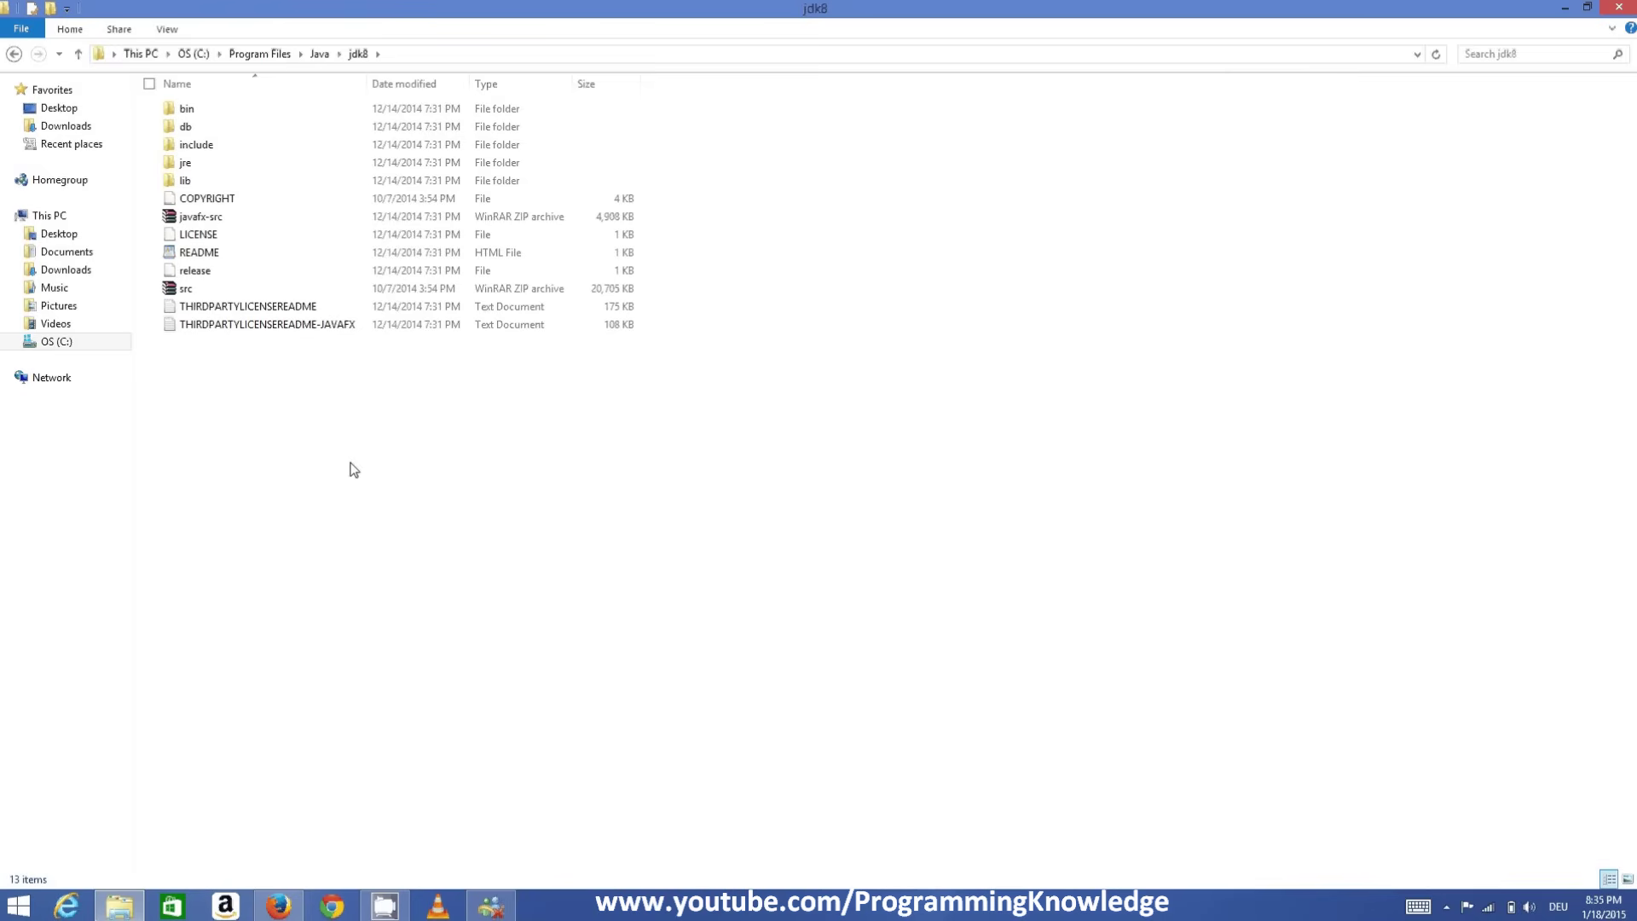
# Step: Select the path C:\Program Files\Java\jdk8 in the address bar, then minimize Explorer
pyautogui.click(406, 54)
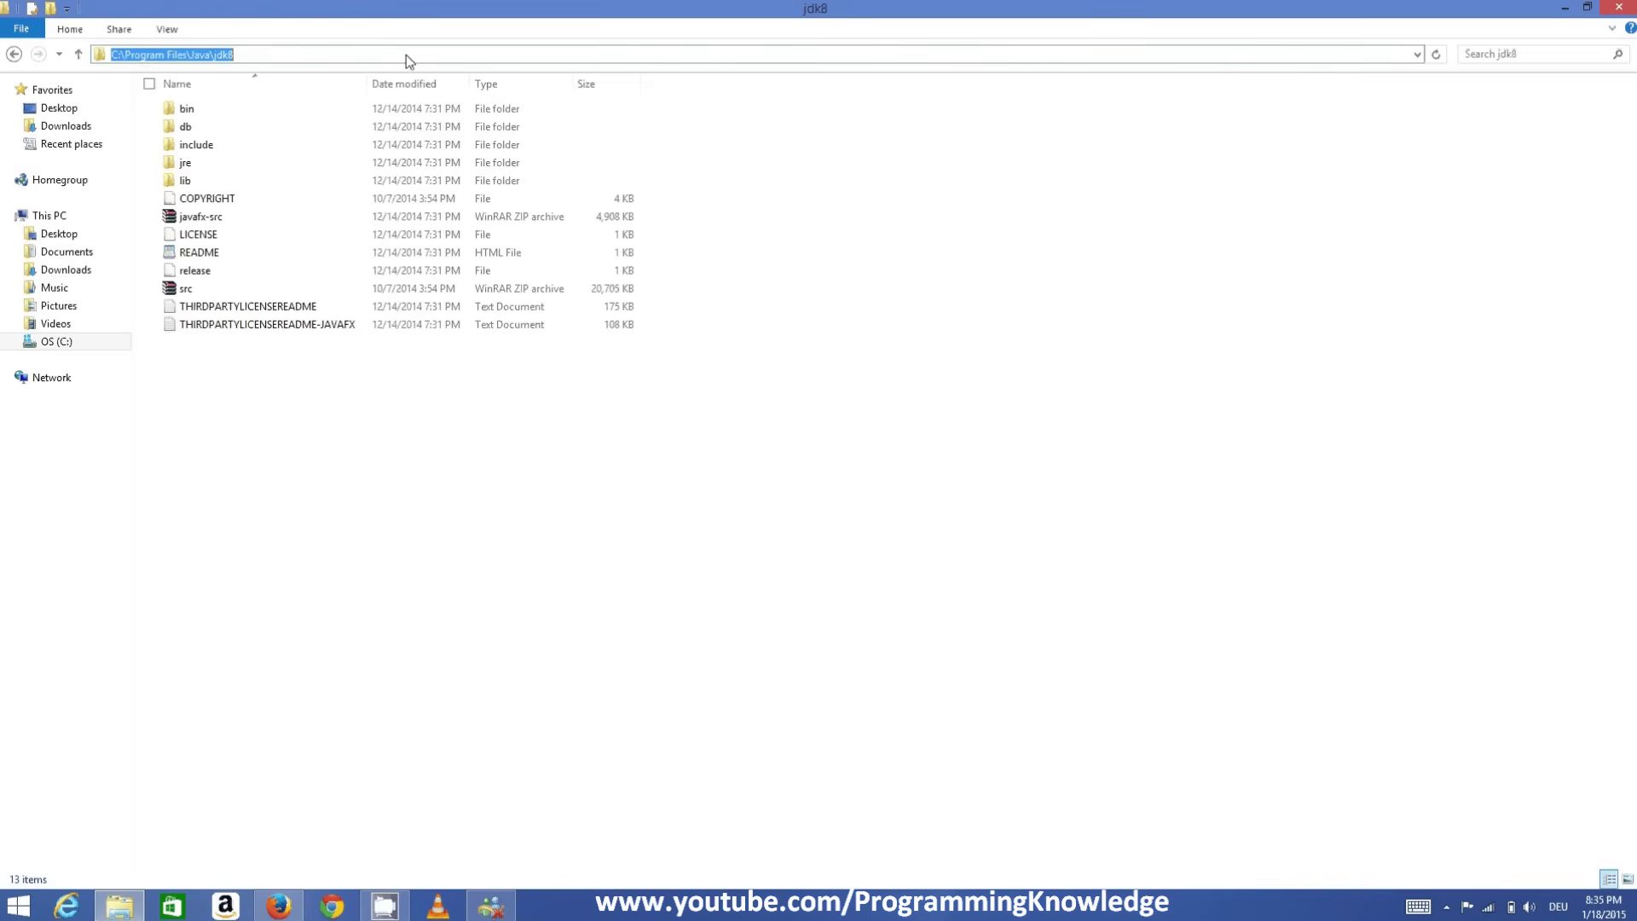
pyautogui.click(241, 55)
pyautogui.moveTo(266, 55); pyautogui.dragTo(63, 53)
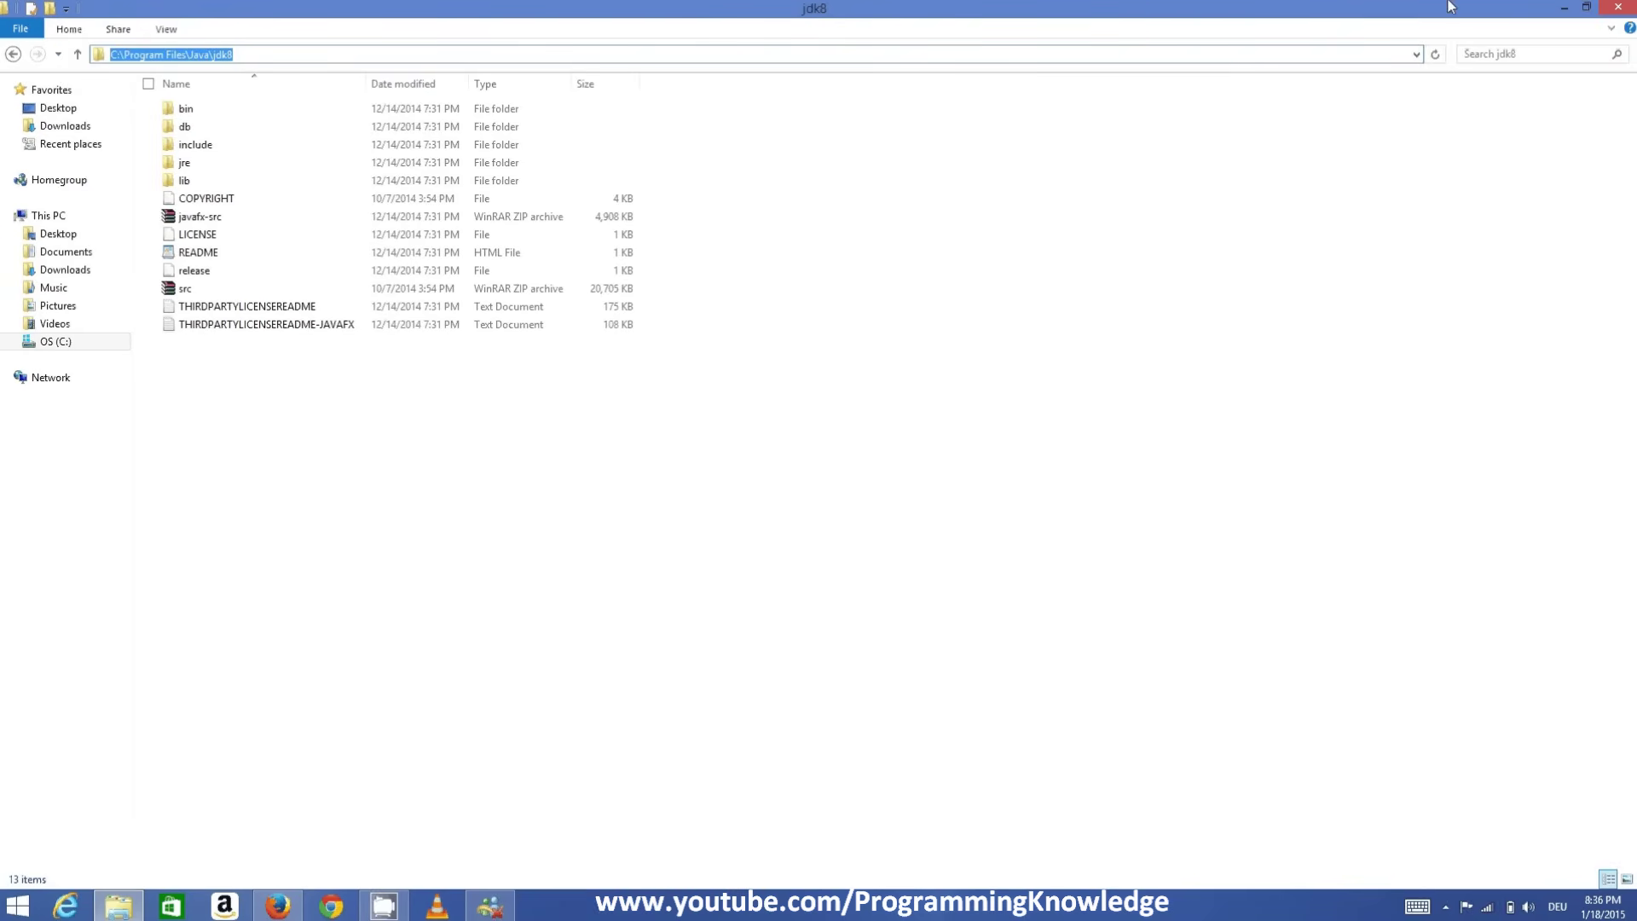
pyautogui.click(1562, 7)
# Step: Search 'sy' to reach System, then open Advanced system settings and Environment Variables
pyautogui.moveTo(1633, 2)
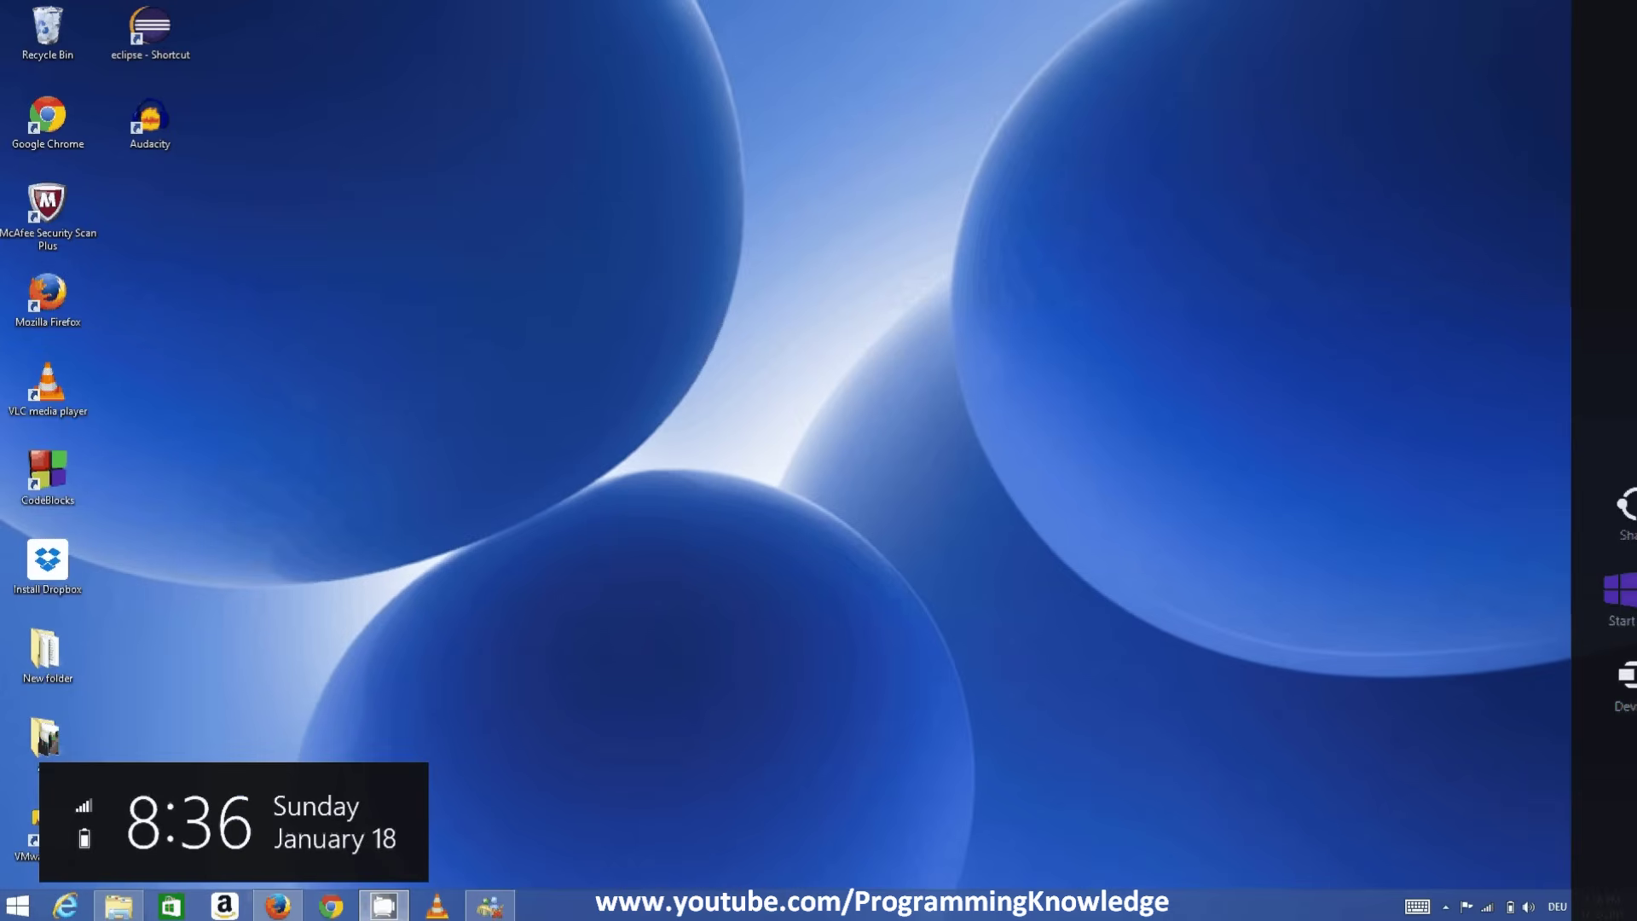
pyautogui.click(1612, 422)
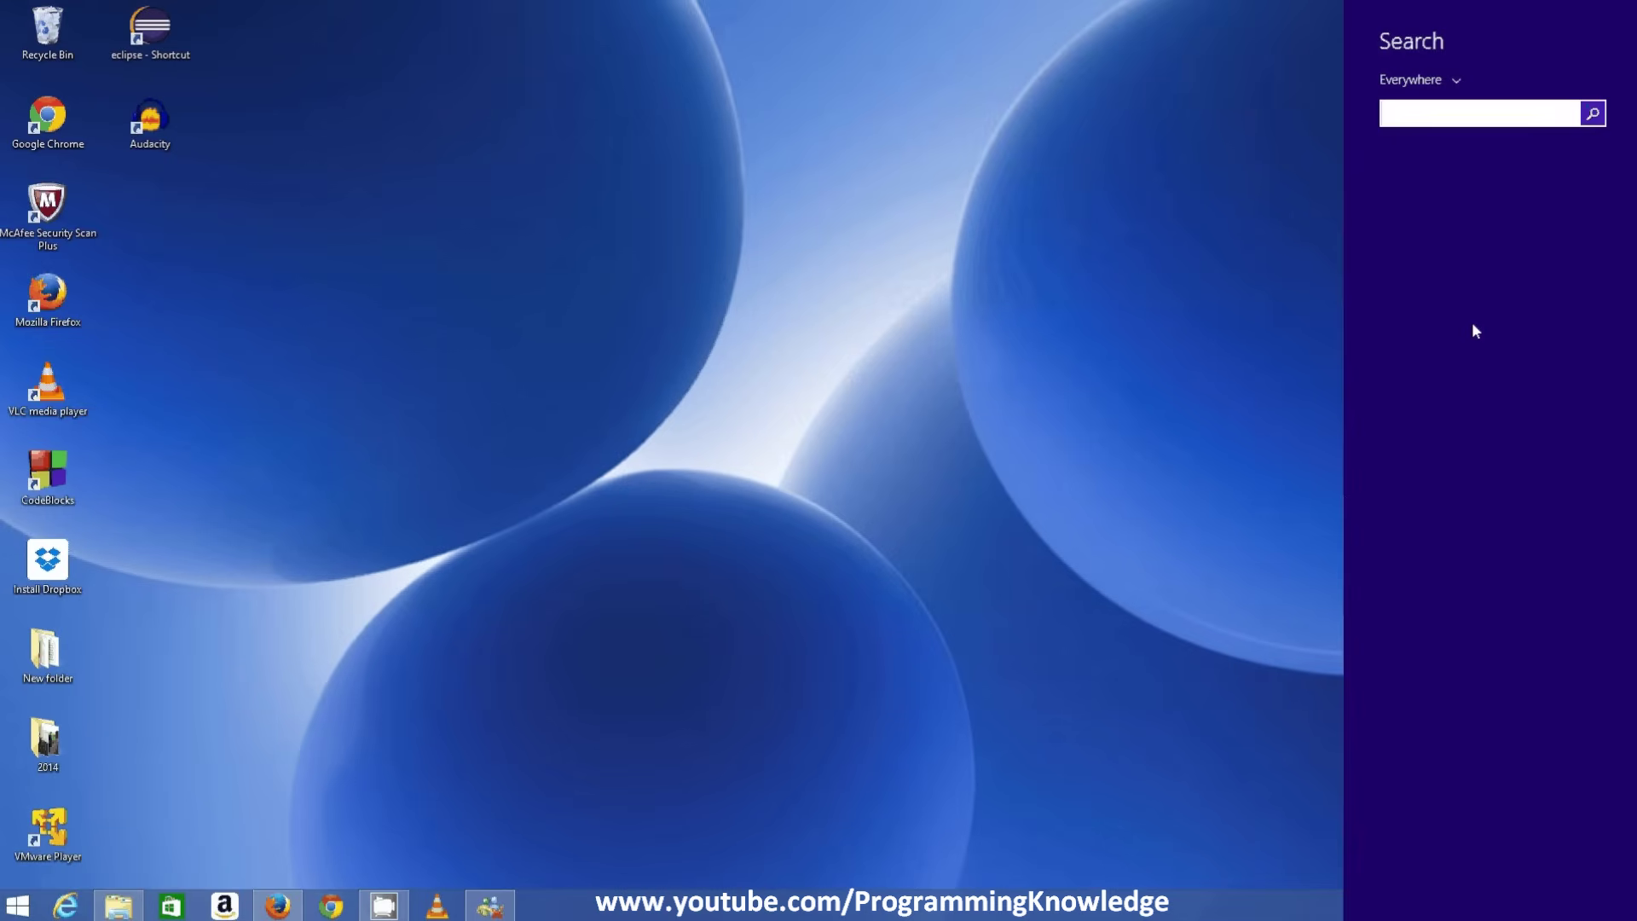
pyautogui.write('sys')
pyautogui.click(1457, 174)
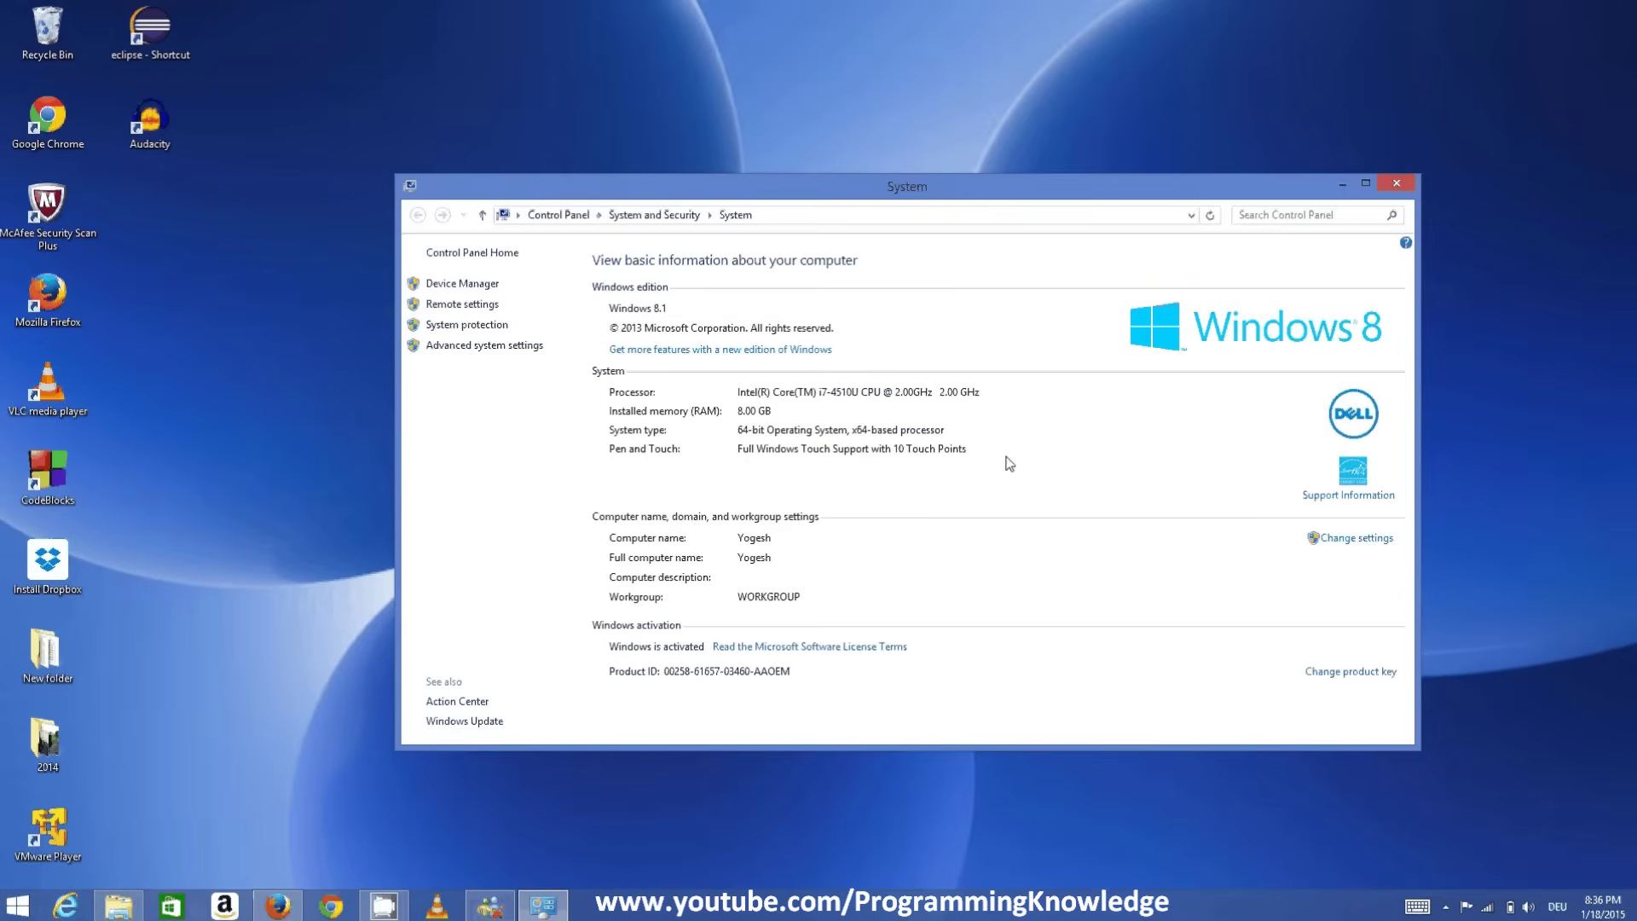
pyautogui.click(478, 346)
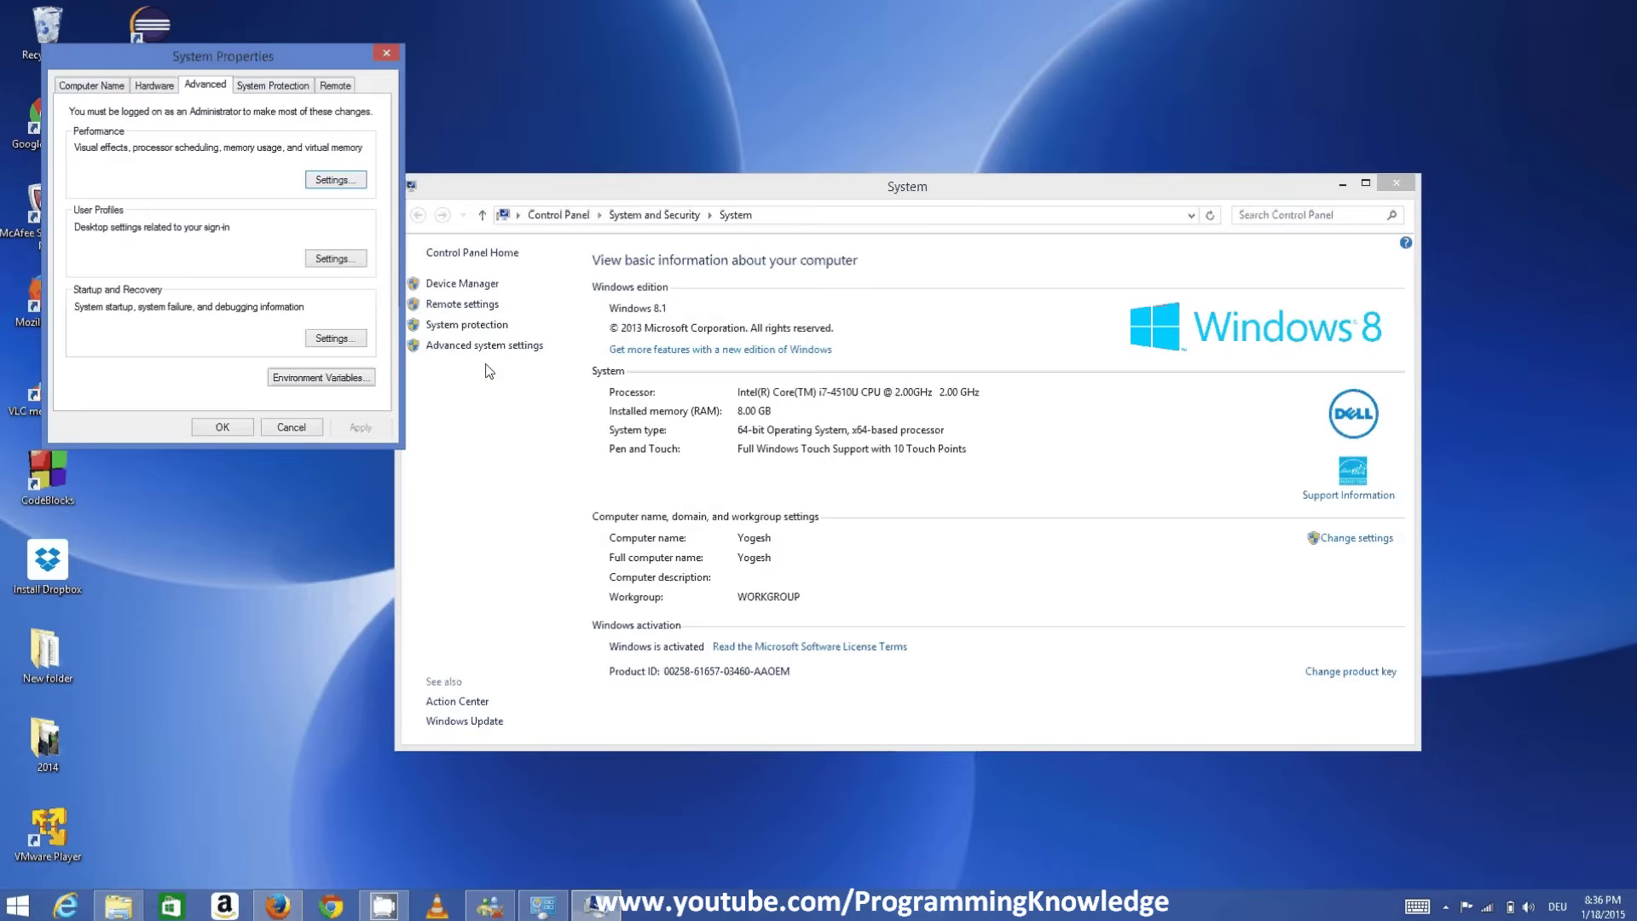
pyautogui.moveTo(263, 57); pyautogui.dragTo(661, 132)
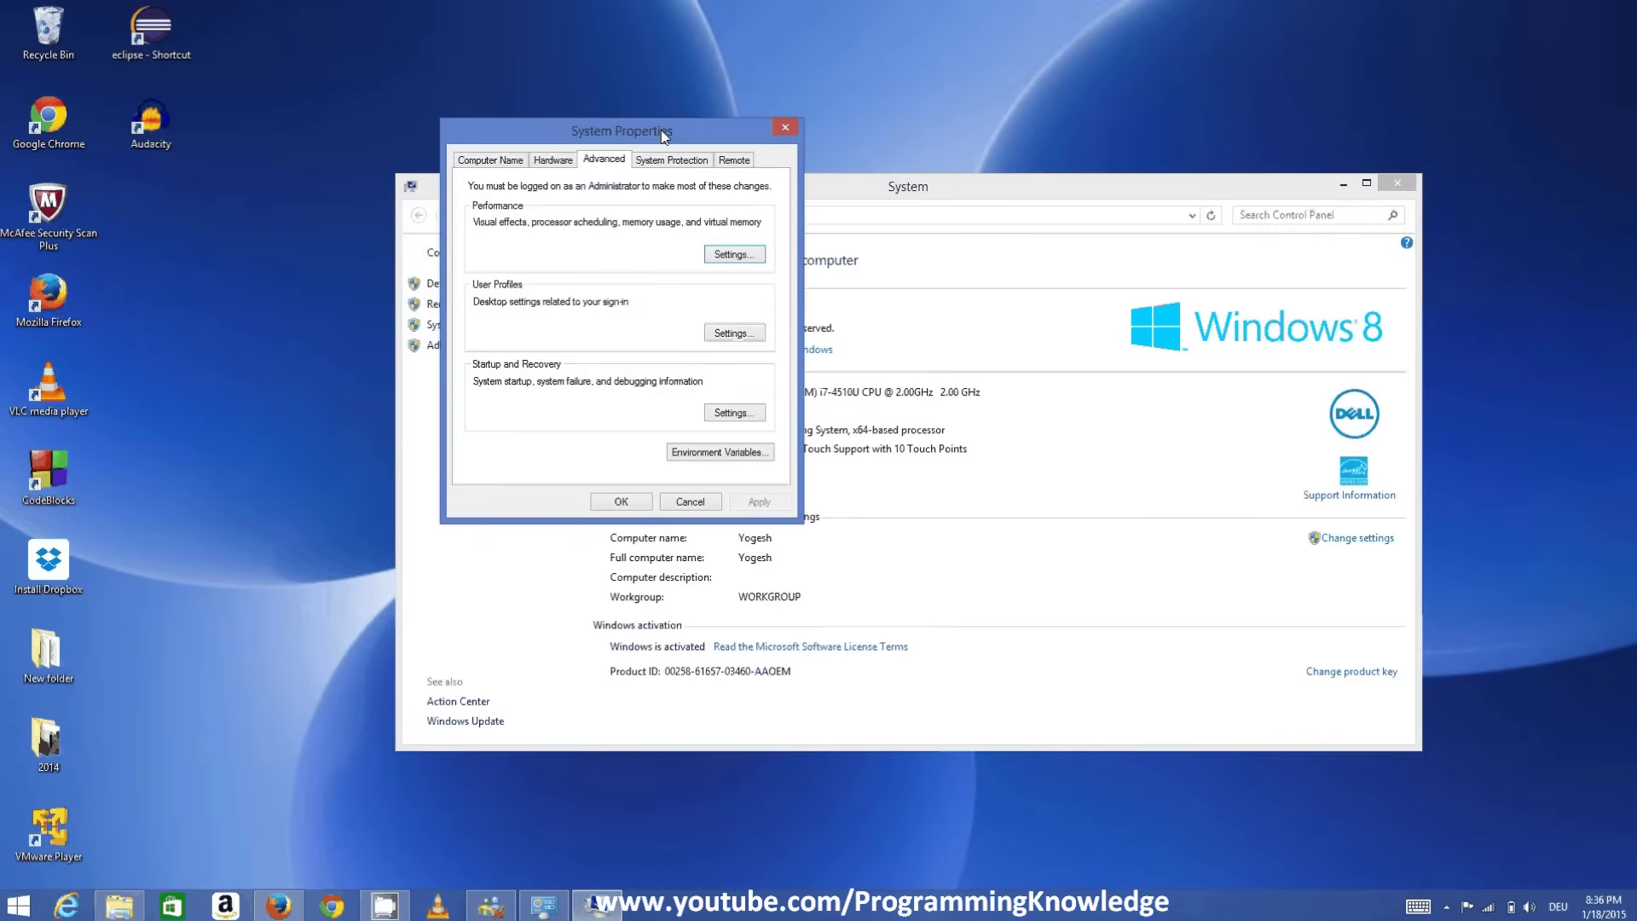
pyautogui.click(705, 452)
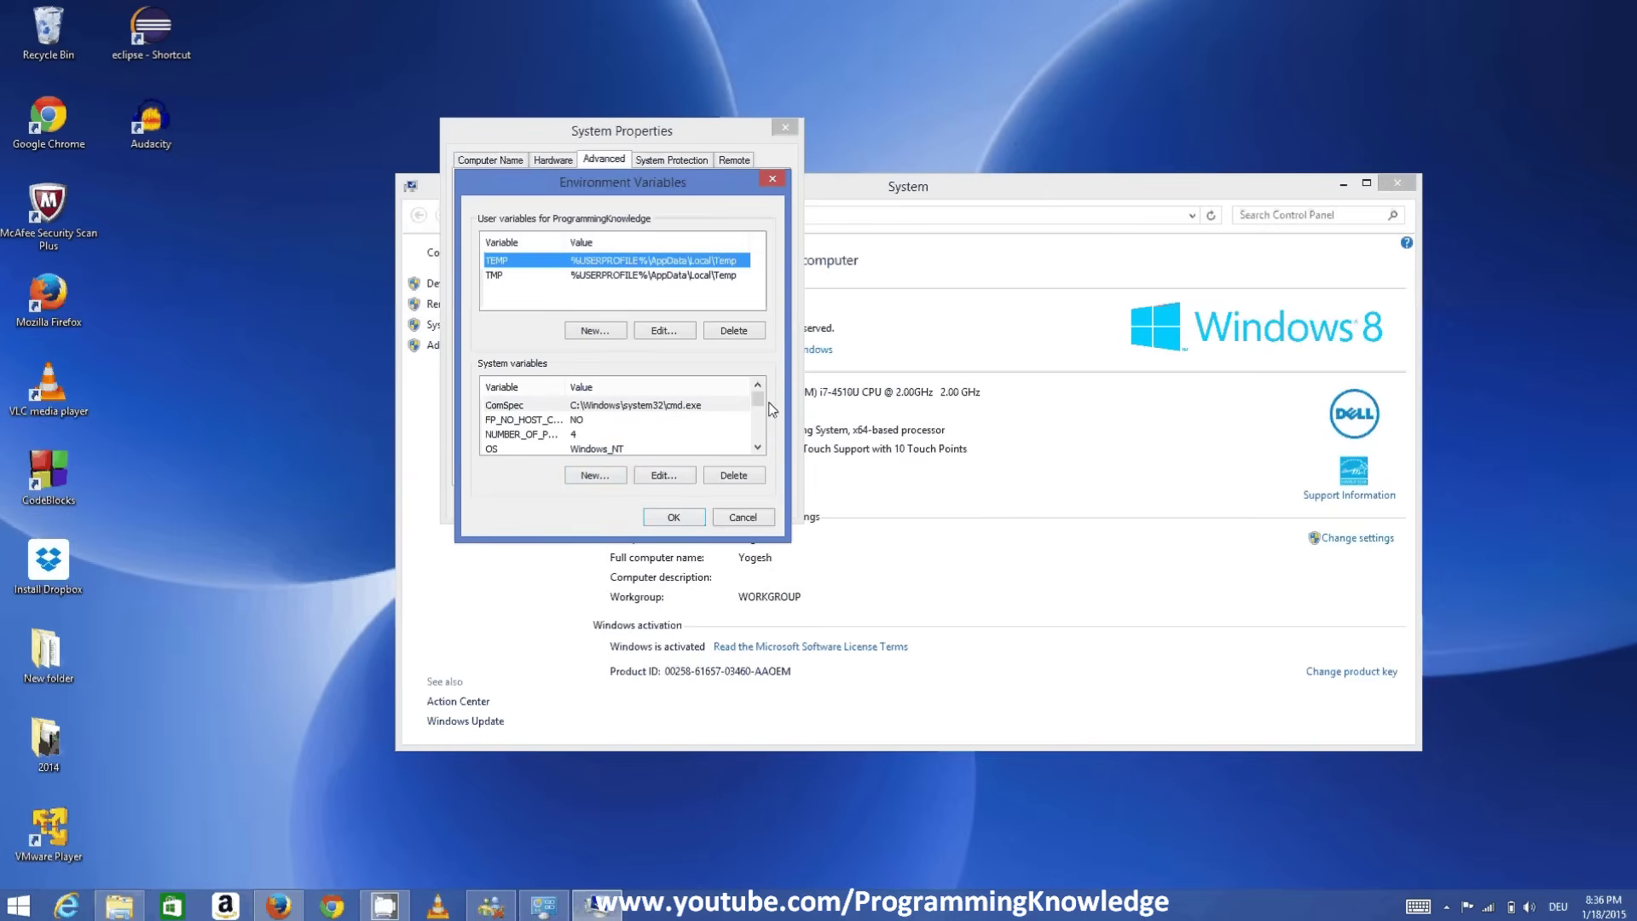
# Step: Look through the System variables list and start a new system variable
pyautogui.moveTo(758, 401); pyautogui.dragTo(770, 442)
pyautogui.scroll(4, 771, 442)
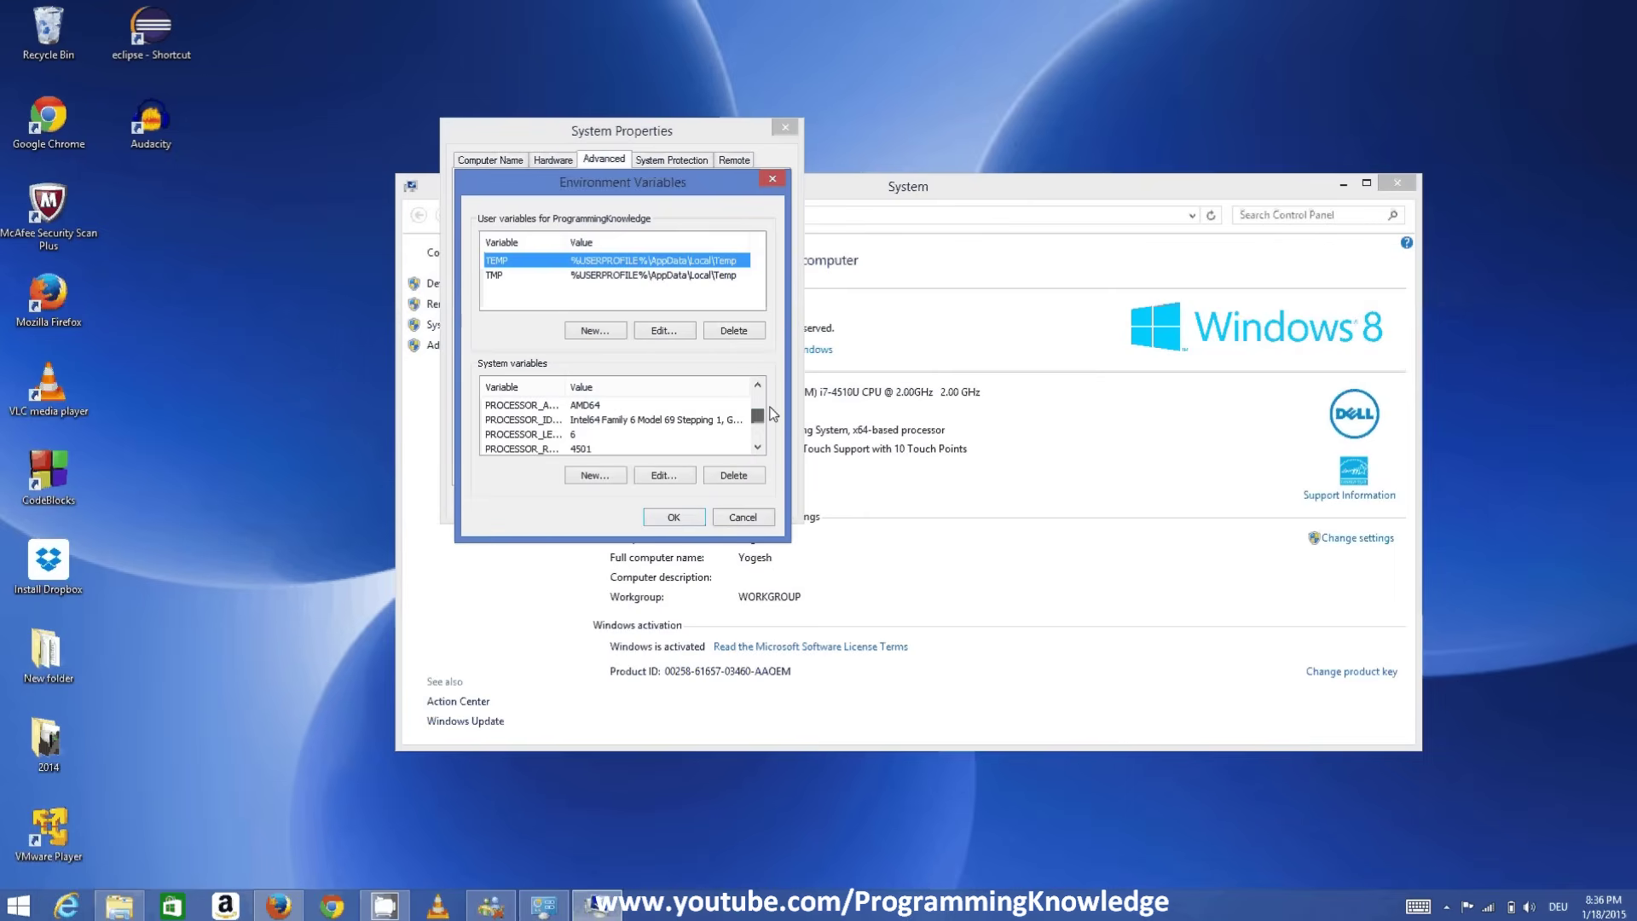
pyautogui.scroll(-4, 773, 445)
pyautogui.moveTo(763, 433); pyautogui.dragTo(765, 394)
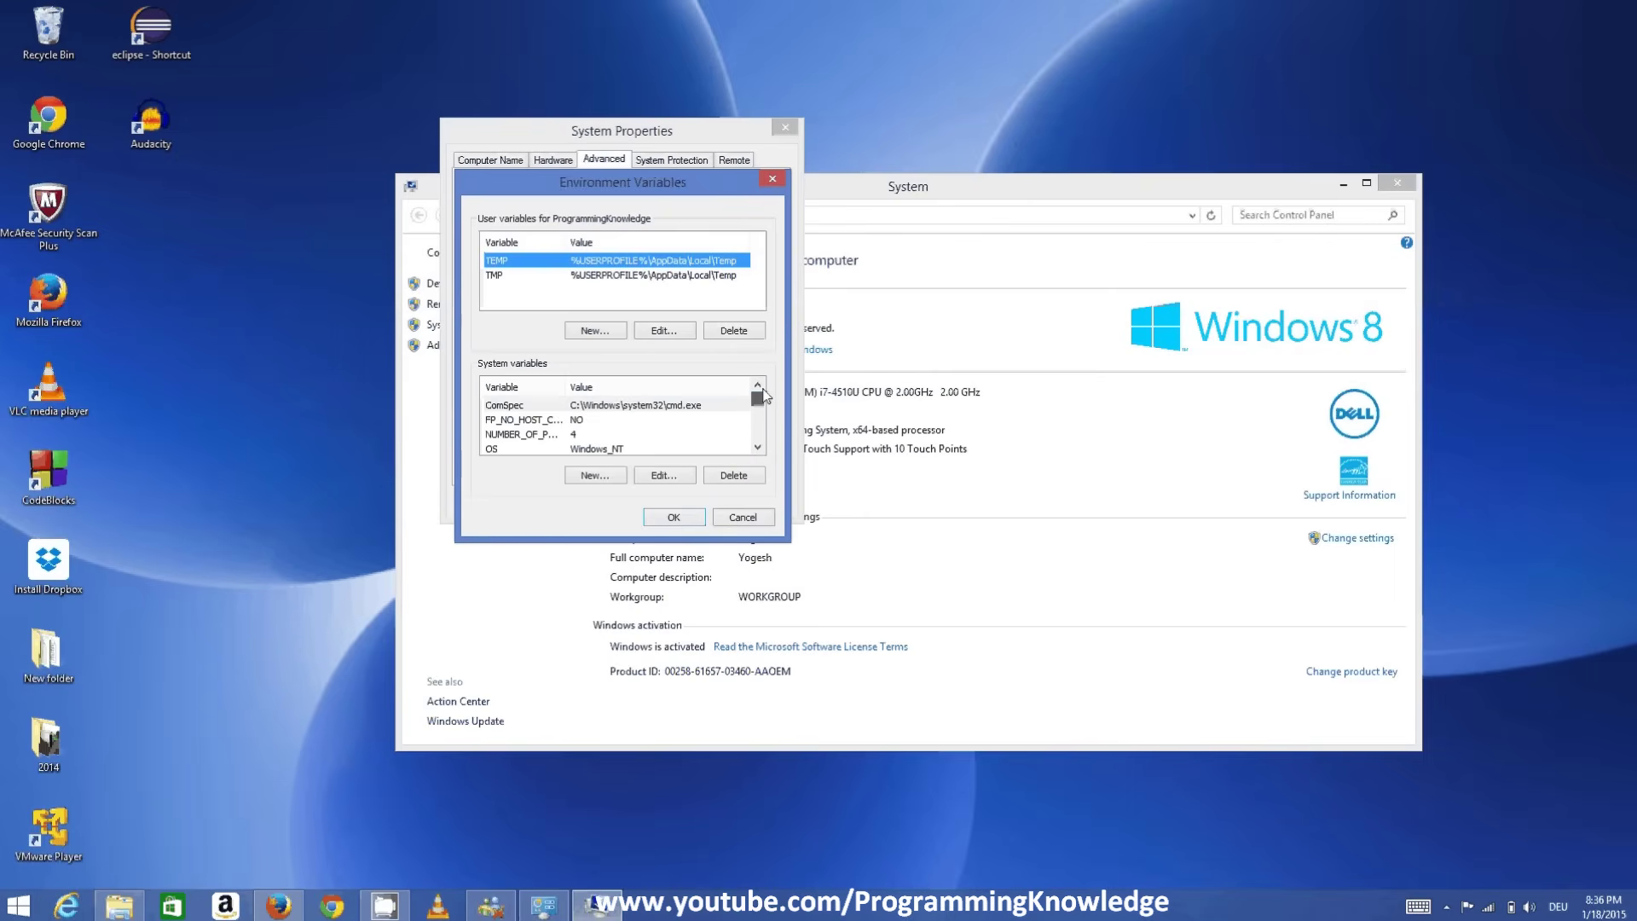
pyautogui.click(587, 479)
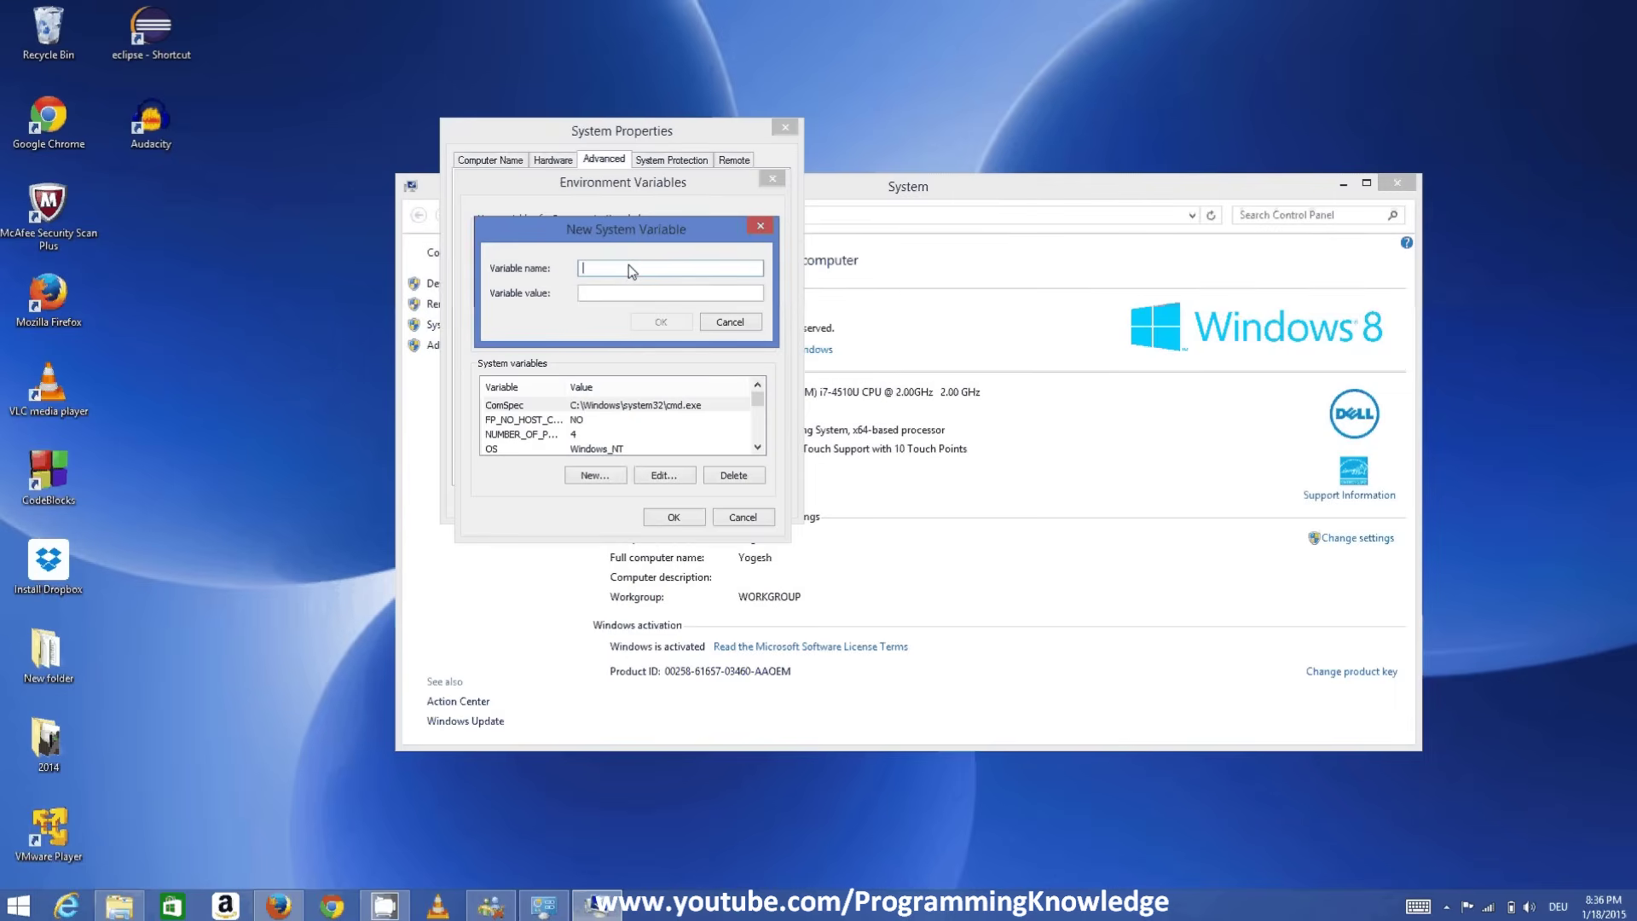
# Step: Name the variable JAVA_HOME and paste C:\Program Files\Java\jdk8 as its value
pyautogui.write('VA_HOM')
pyautogui.write('E')
pyautogui.moveTo(652, 264); pyautogui.dragTo(585, 269)
pyautogui.click(641, 265)
pyautogui.click(628, 296)
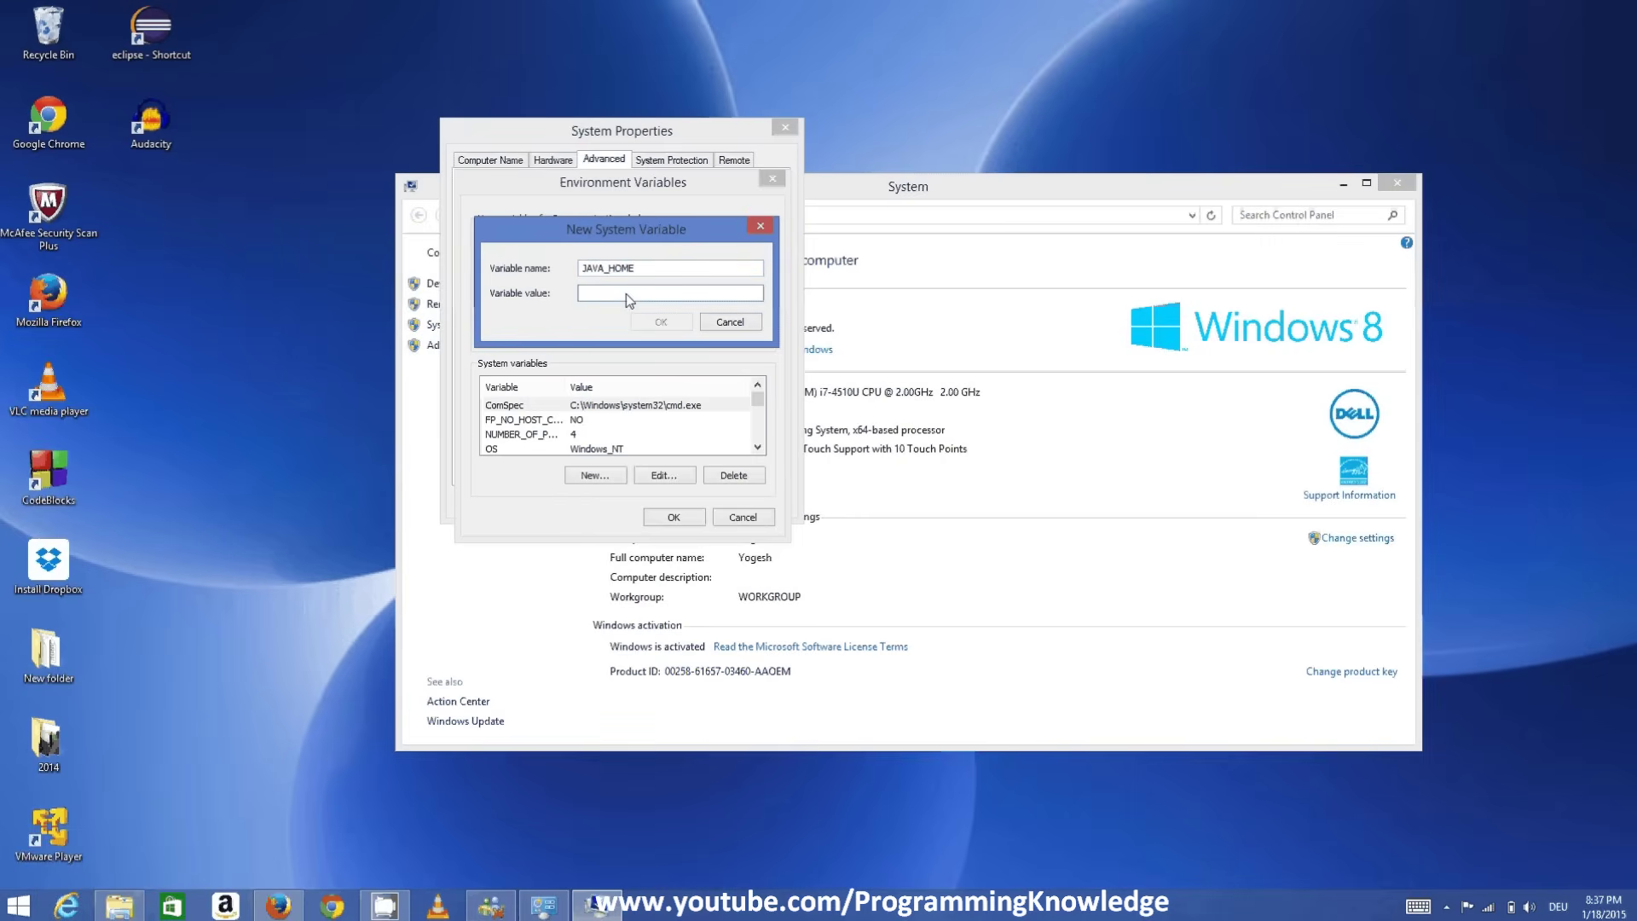
pyautogui.write('C:\\Program Files\\Java\\jdk8')
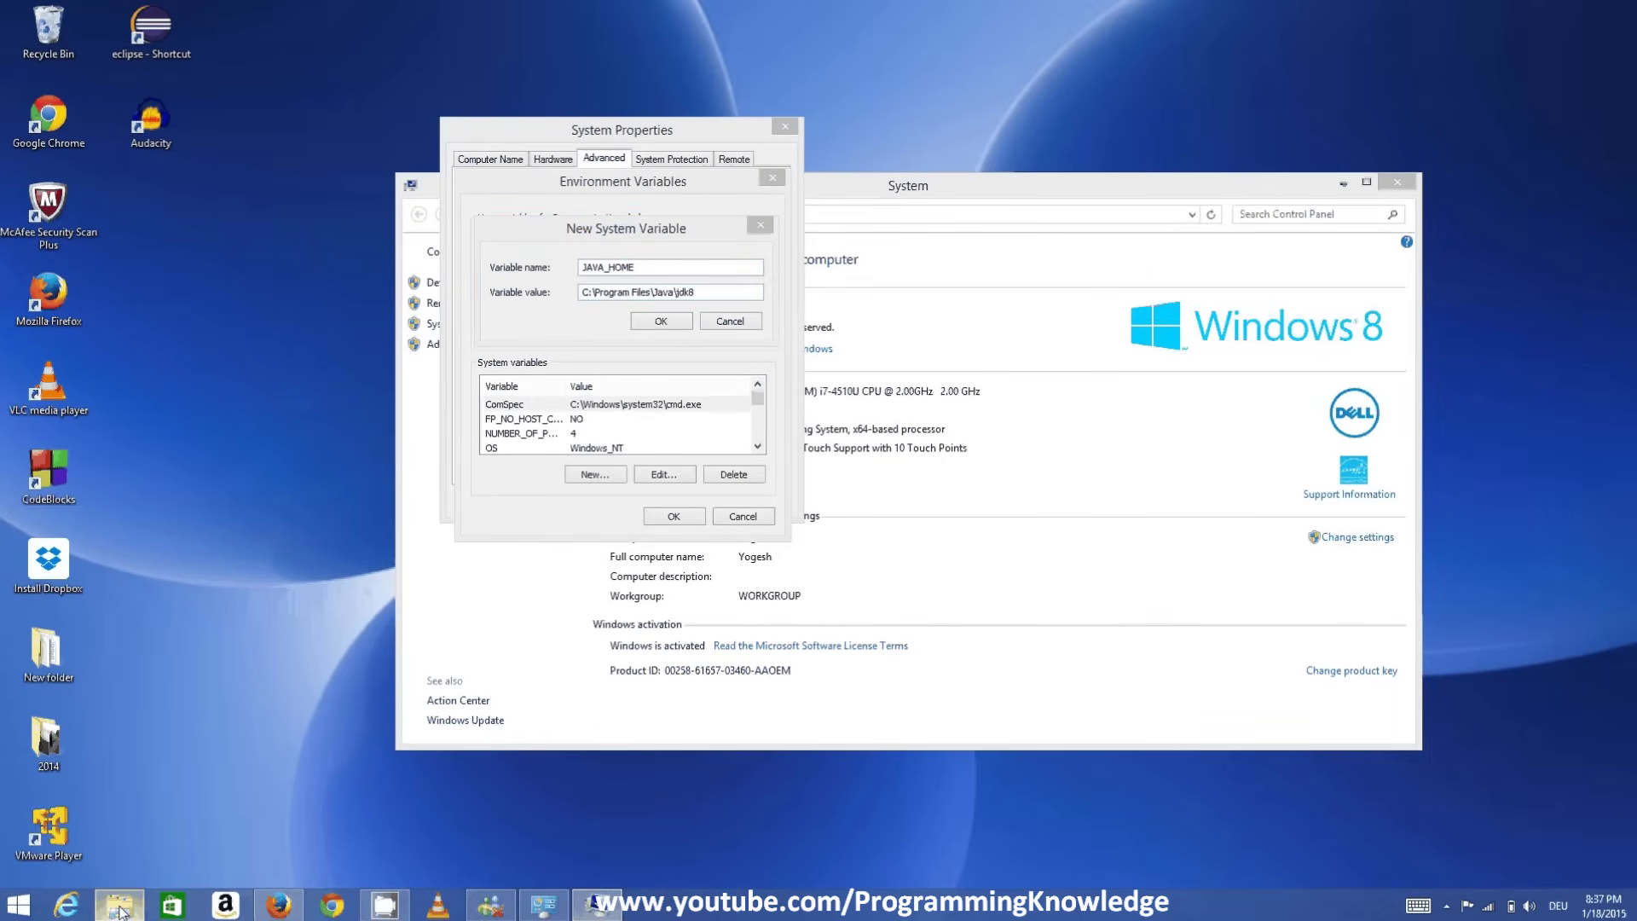
pyautogui.click(120, 905)
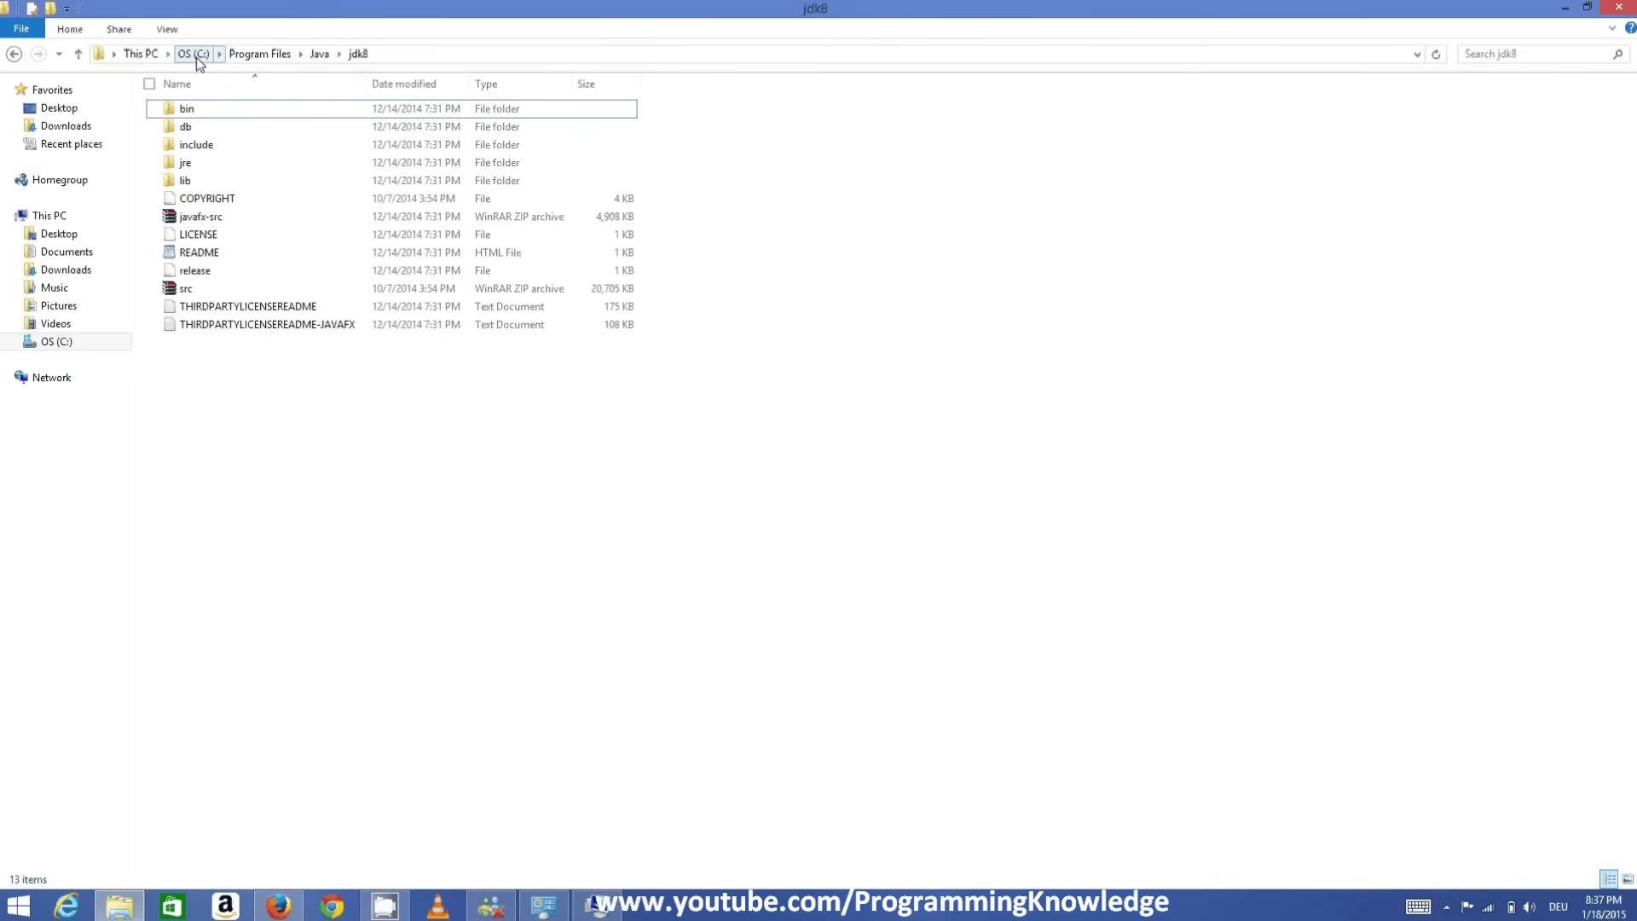
pyautogui.click(401, 54)
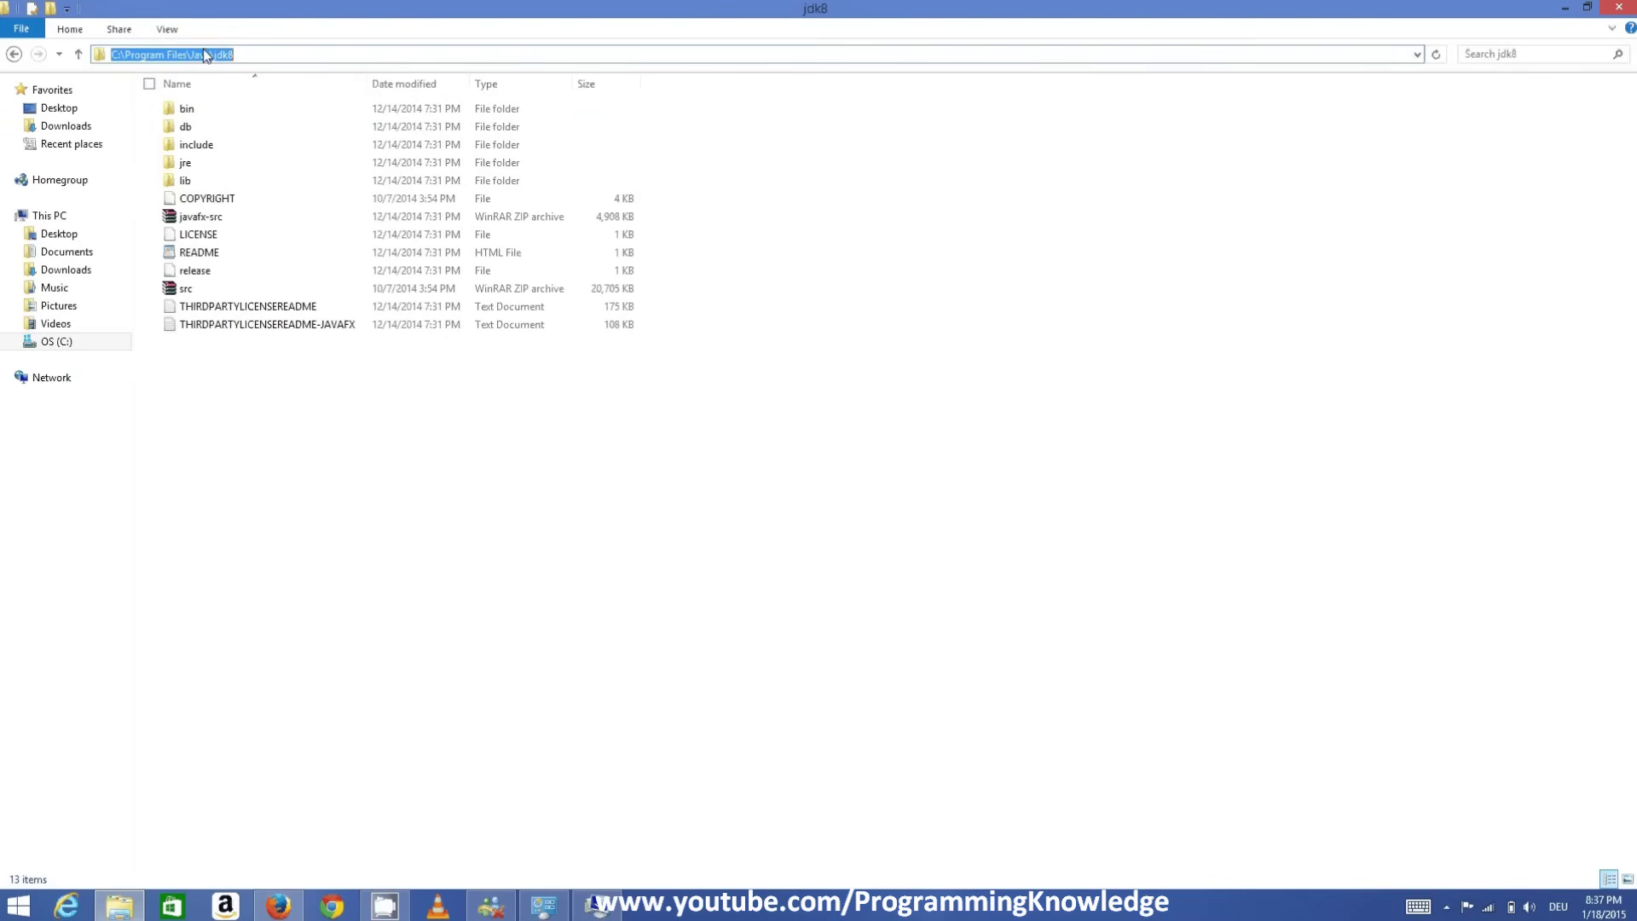
pyautogui.click(274, 58)
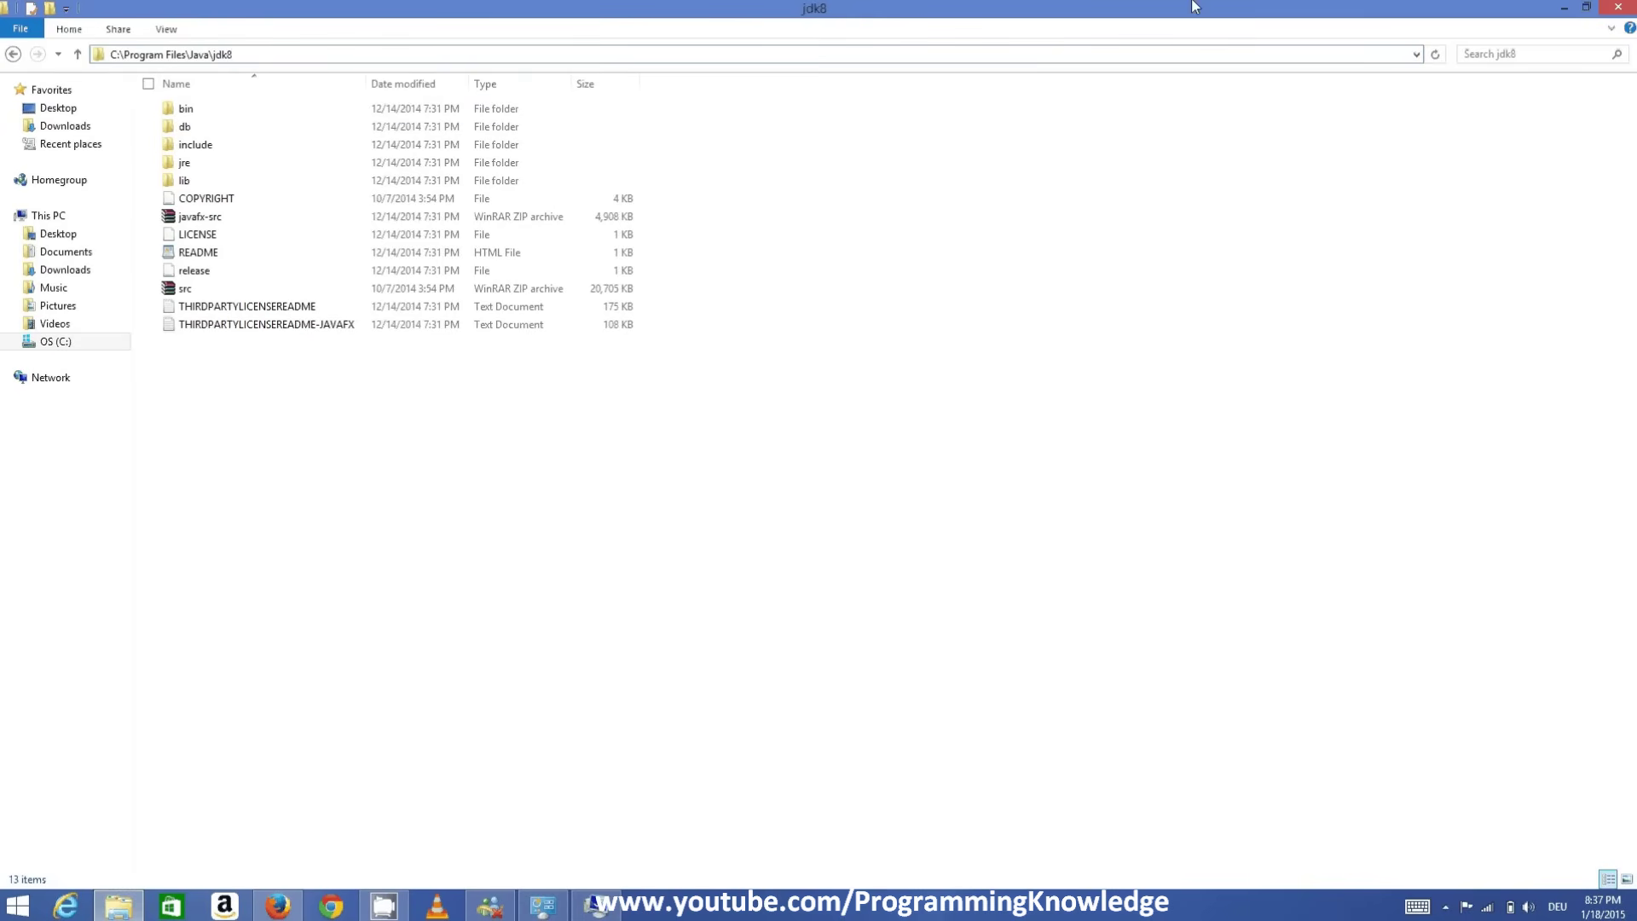
pyautogui.click(1564, 7)
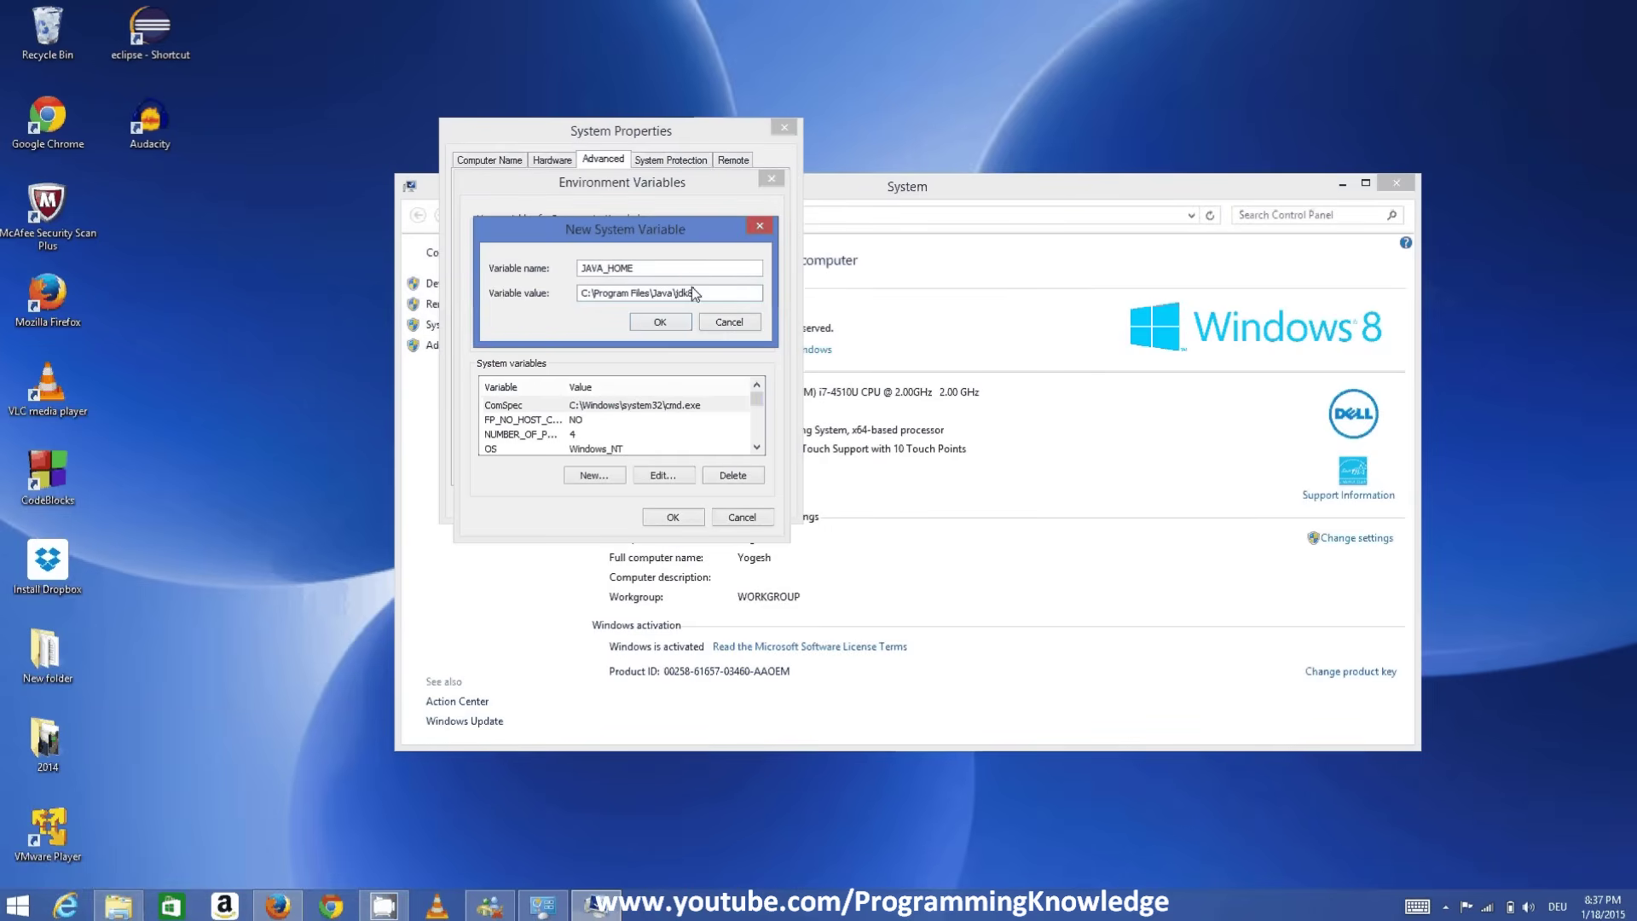
# Step: Confirm New System Variable, Environment Variables and System Properties with OK, then close System
pyautogui.click(661, 324)
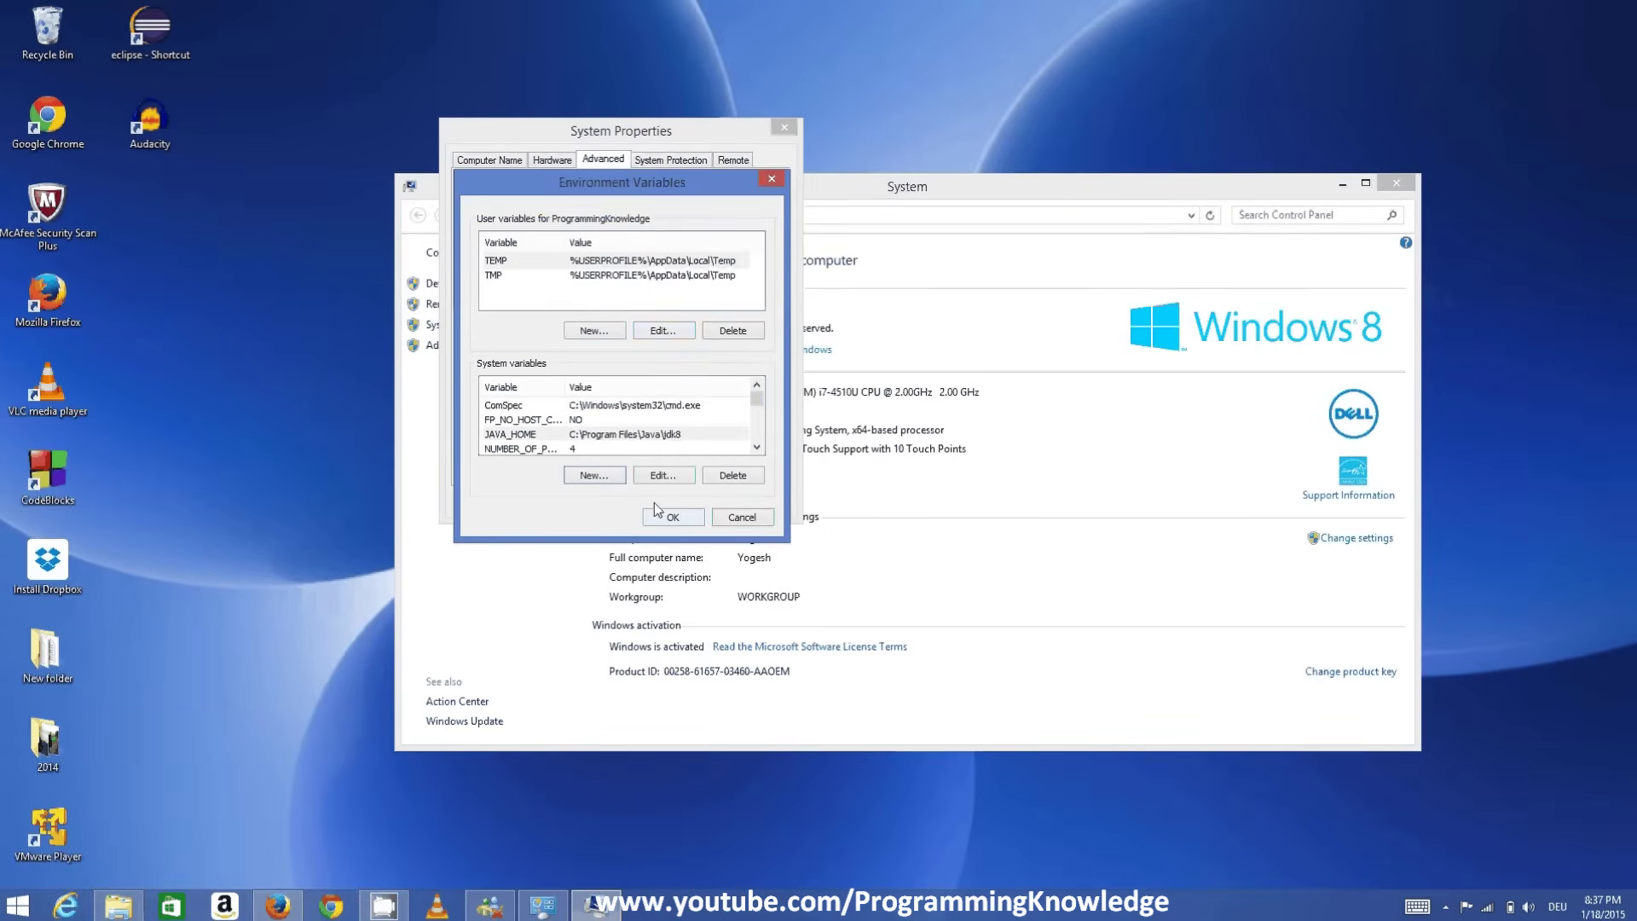
pyautogui.click(660, 514)
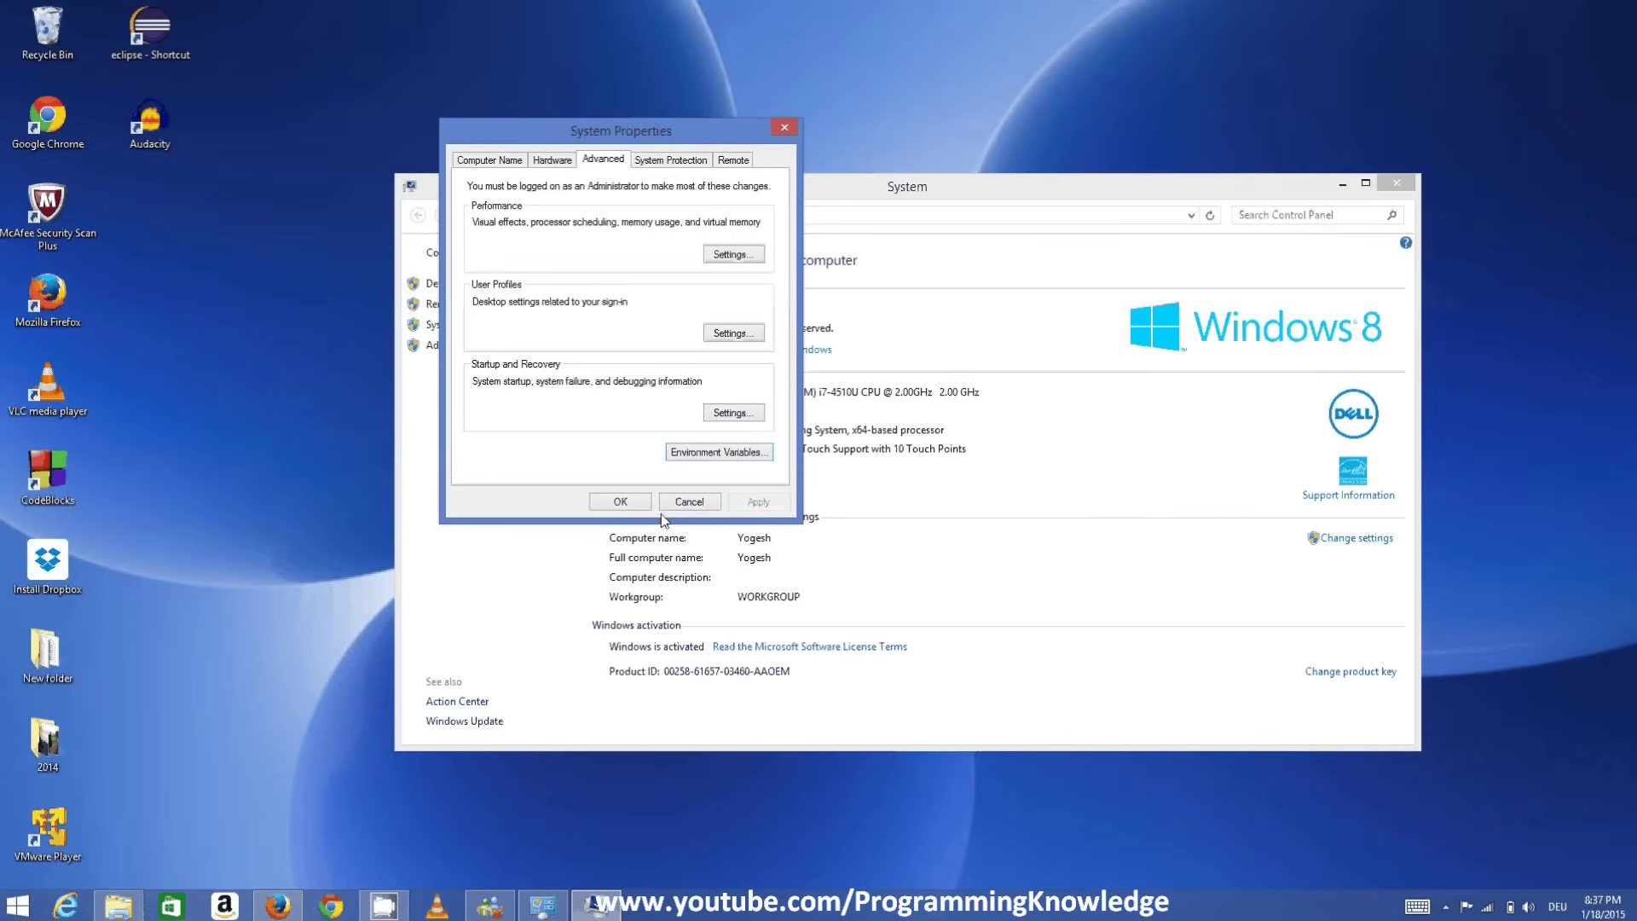
pyautogui.click(620, 502)
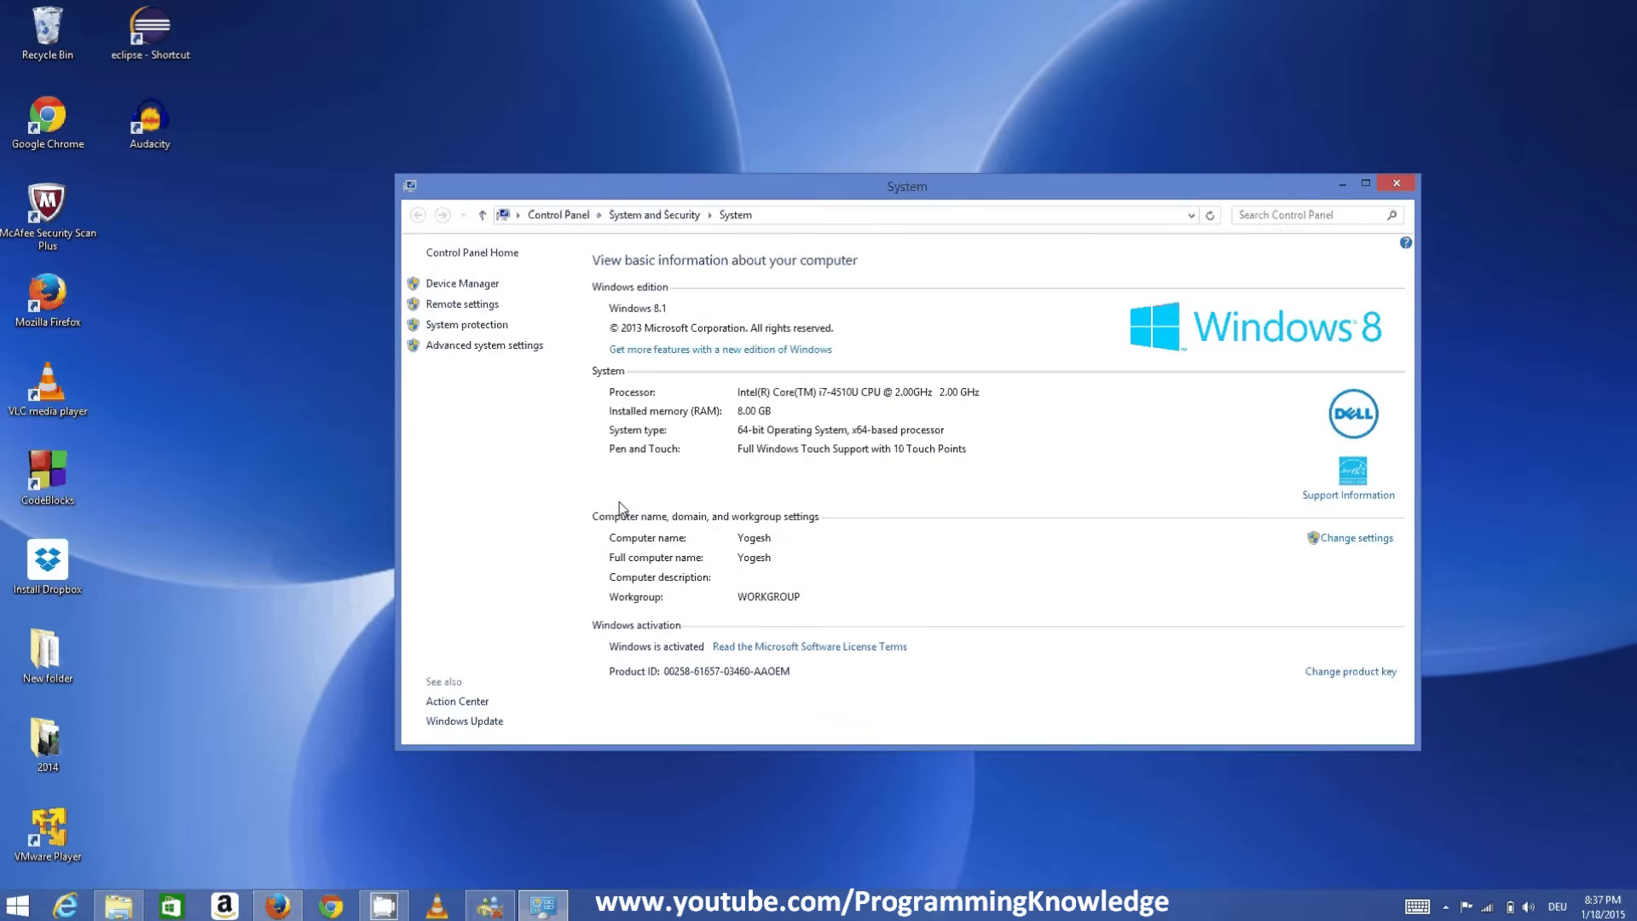
pyautogui.click(1396, 185)
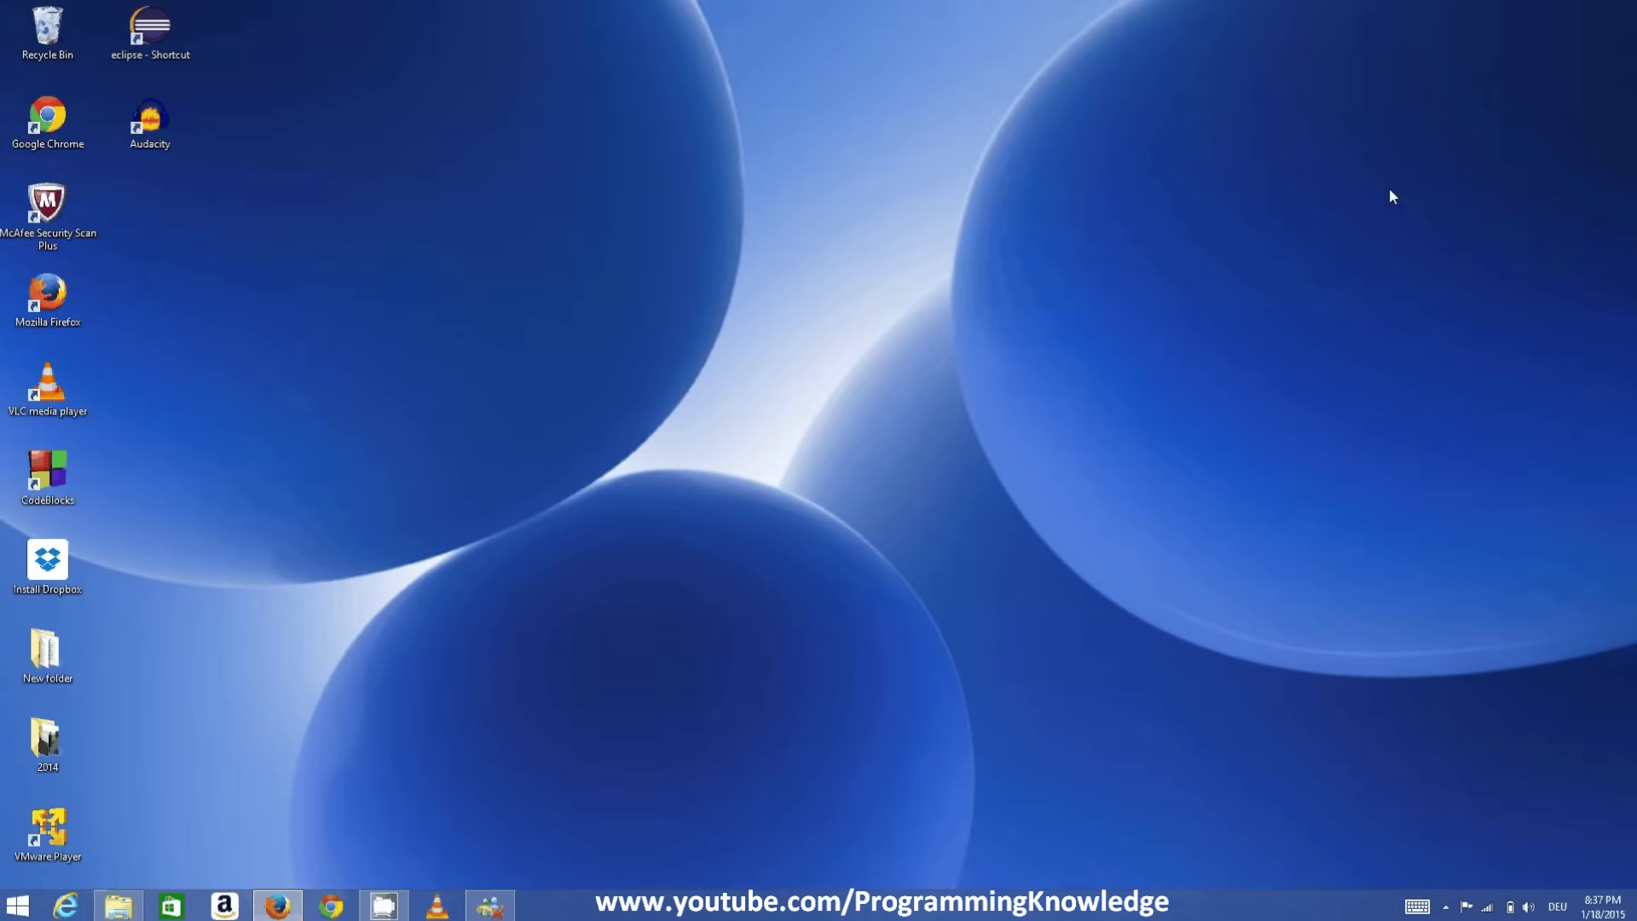